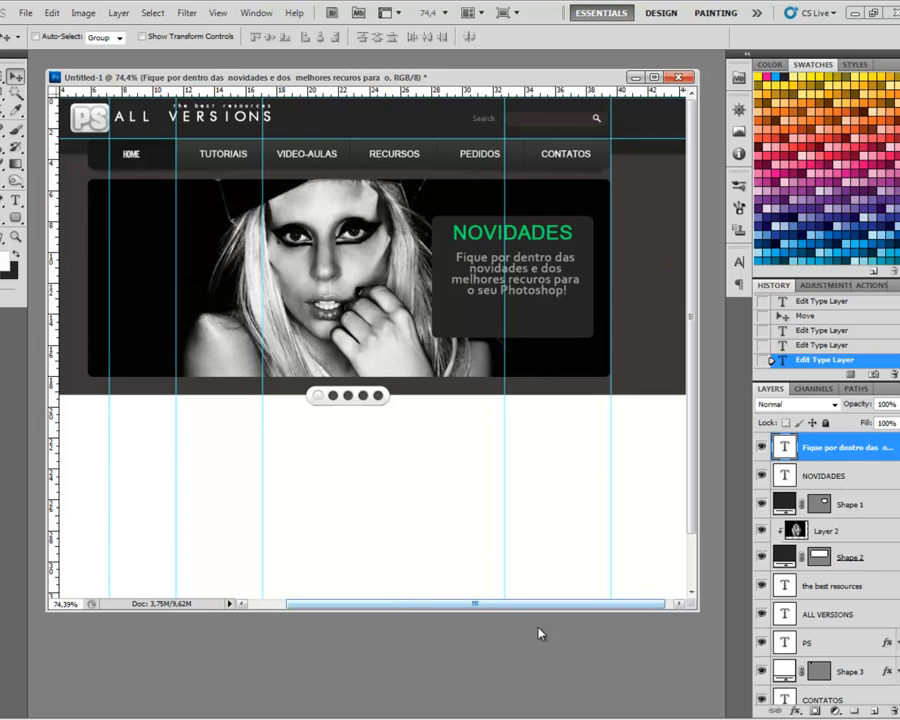
Enlarge the document window and delete Layer 2, the photo clipped to the banner shape.
left_click_drag(696, 609, 746, 712)
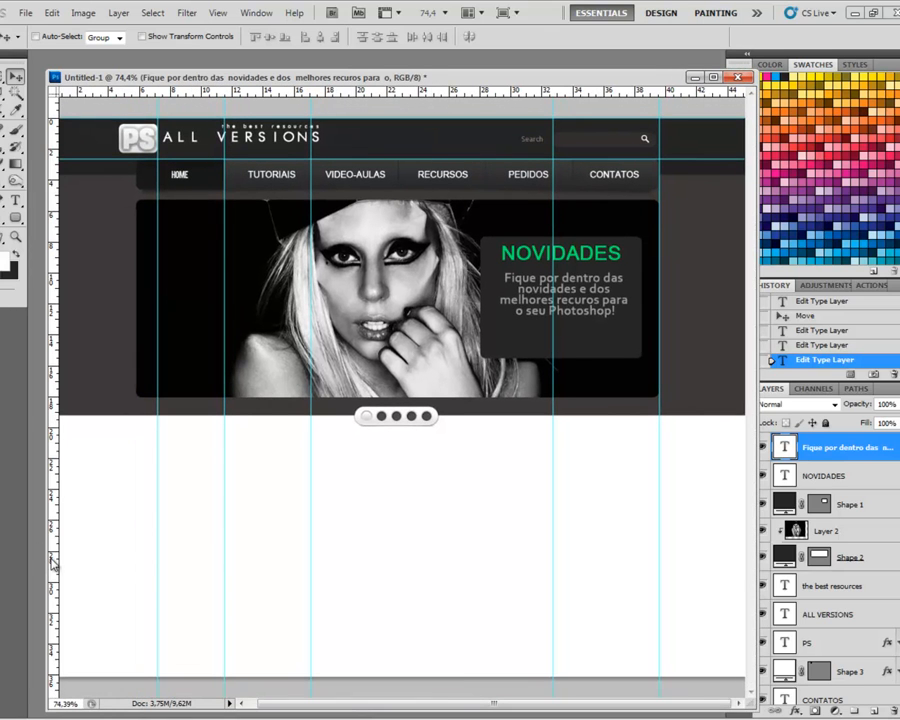
left_click_drag(48, 552, 17, 565)
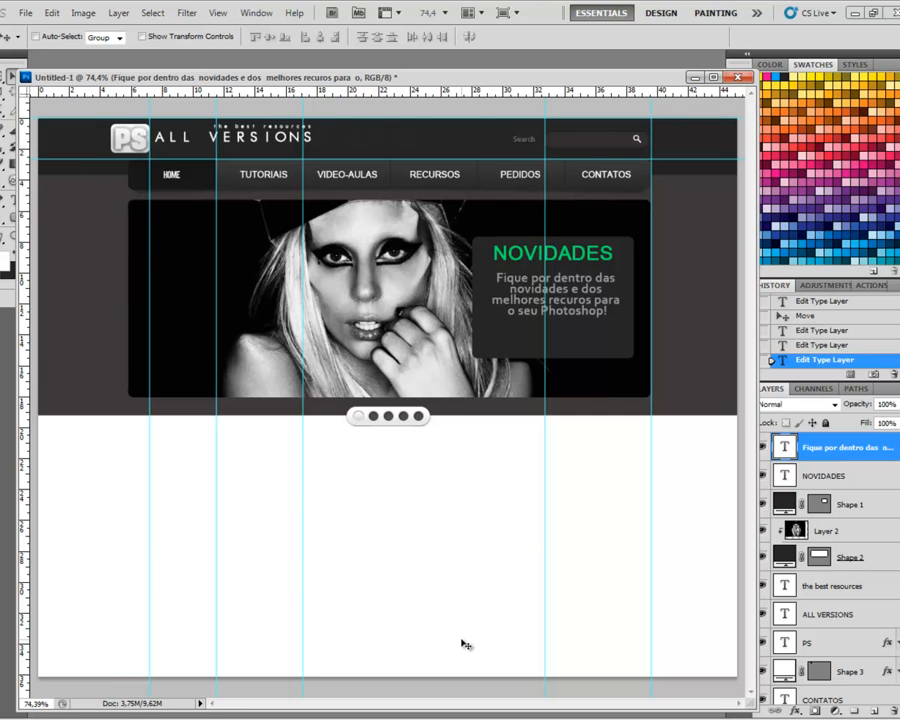
left_click(849, 533)
key("Delete")
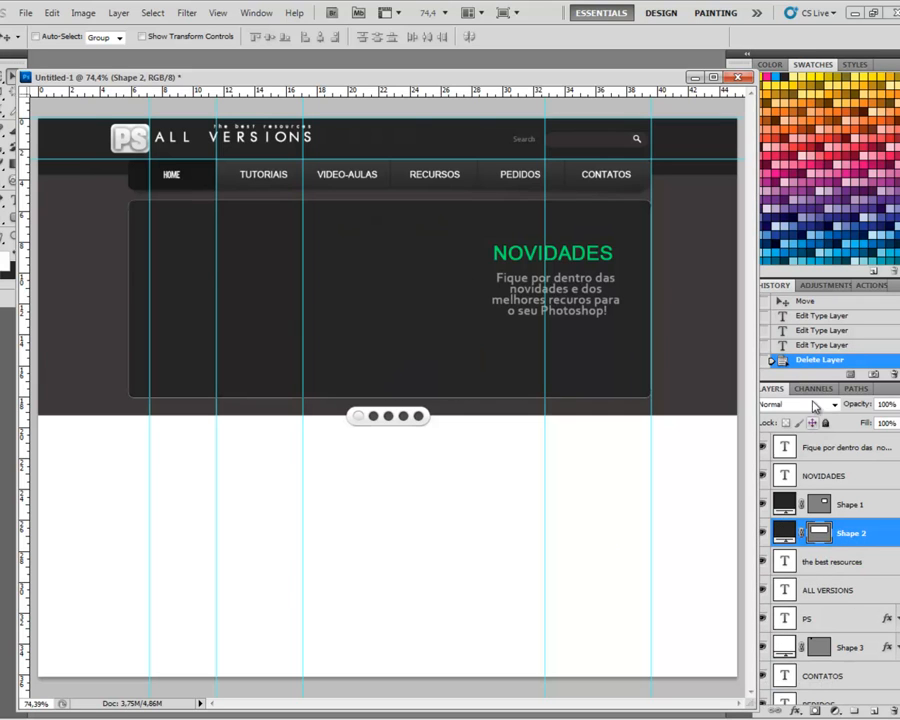
Shrink the document window slightly and hide the guides.
mouse_move(757, 711)
left_mouse_down()
mouse_move(718, 613)
mouse_move(718, 580)
mouse_move(733, 584)
mouse_move(752, 622)
mouse_move(750, 694)
left_mouse_up()
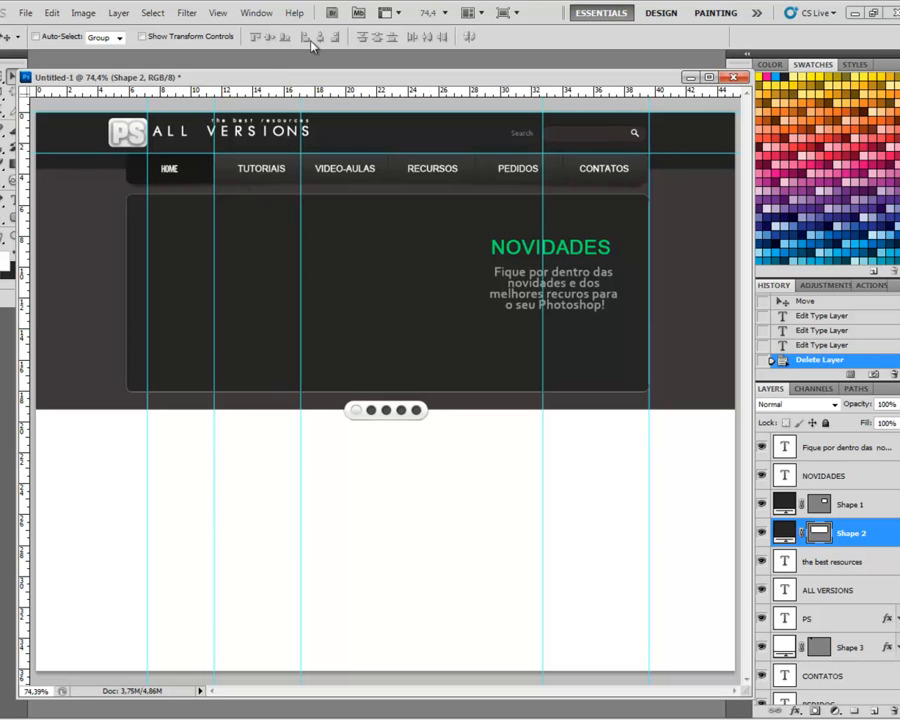
left_click(383, 16)
left_click(410, 32)
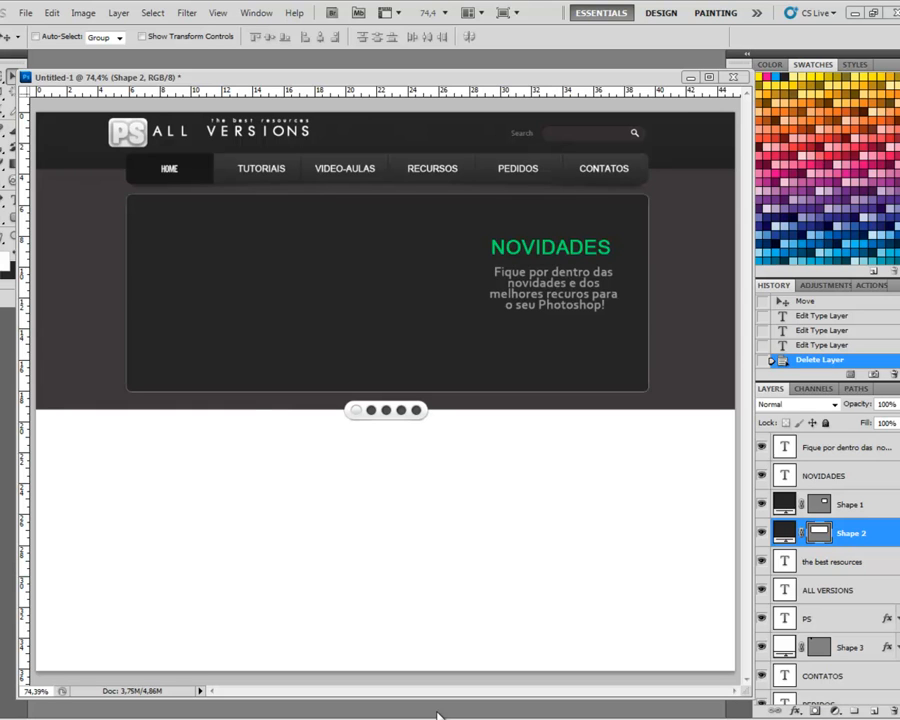
Open the image 09 from the Lady Gaga folder and dock the document windows as tabs.
key("ctrl+o")
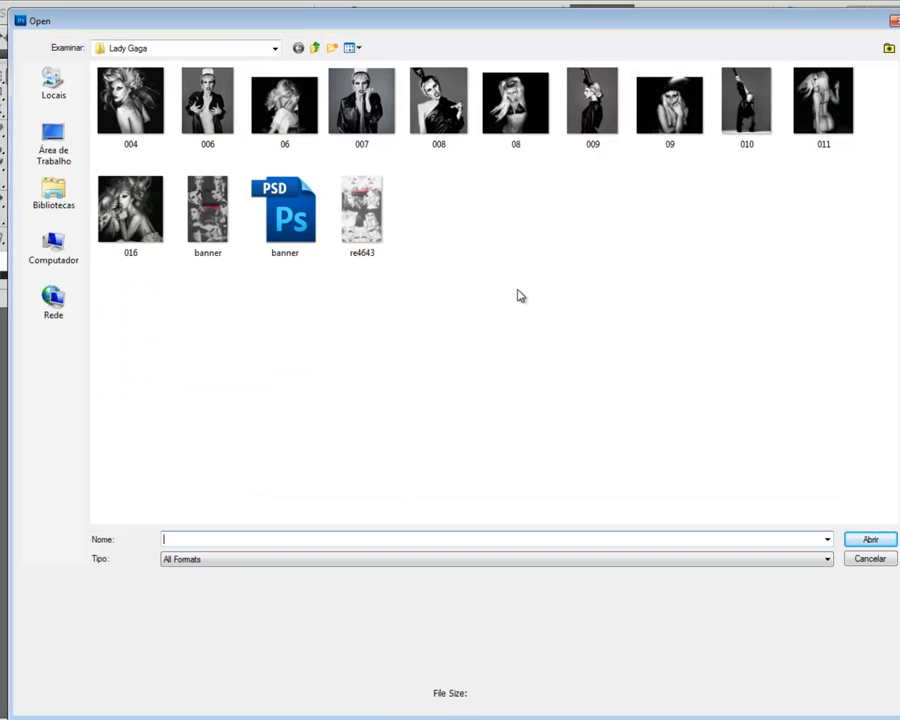
double_click(687, 131)
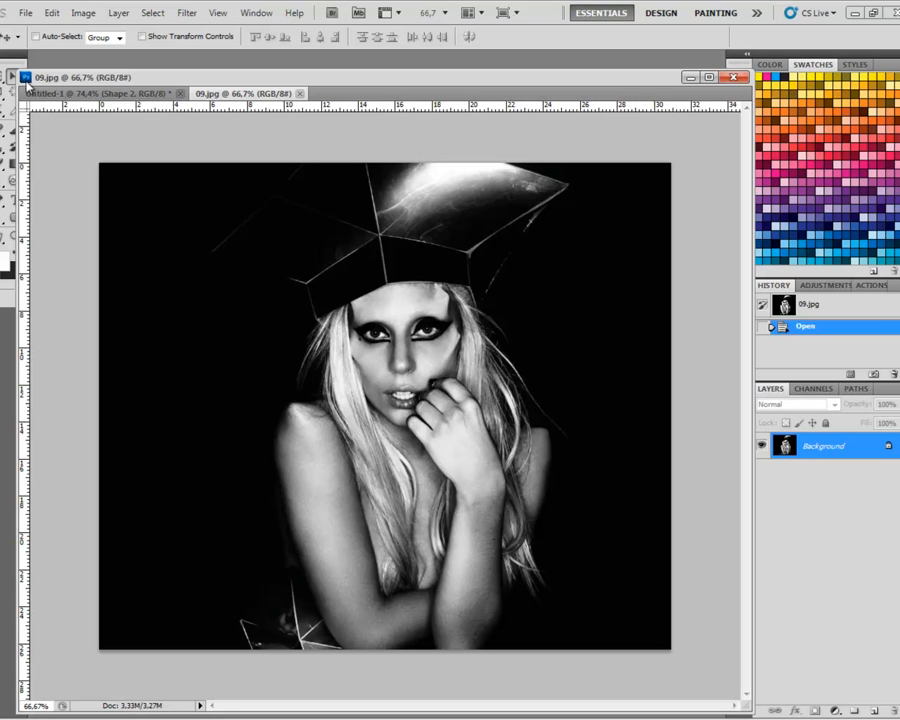
left_click_drag(160, 80, 160, 57)
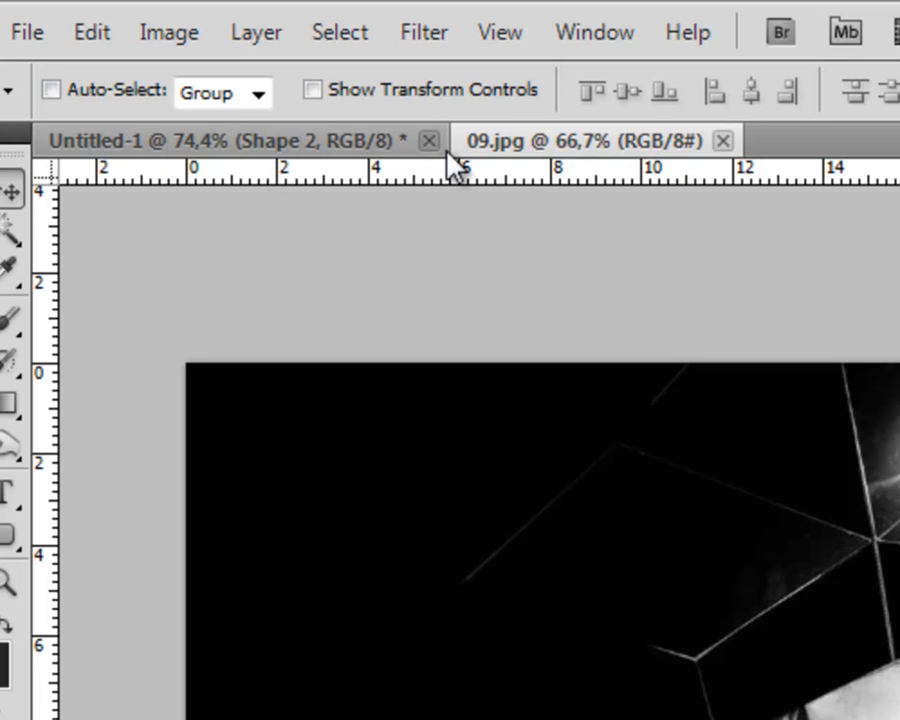
Switch back and forth between the Untitled-1 and 09.jpg documents to view each one.
left_click(311, 147)
left_click(547, 137)
left_click(370, 138)
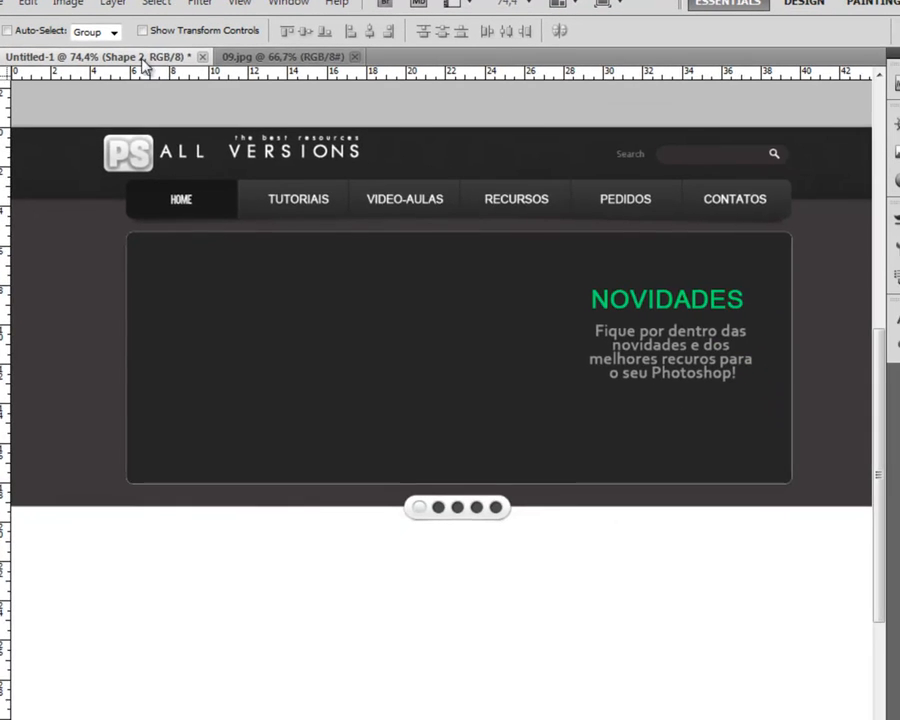
left_click(301, 56)
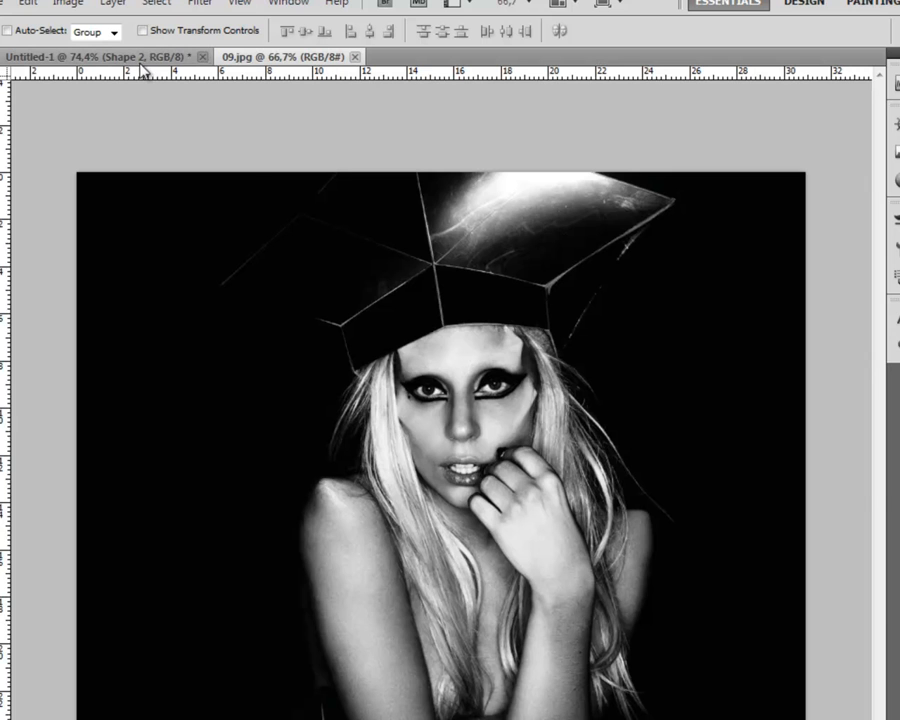
left_click(100, 53)
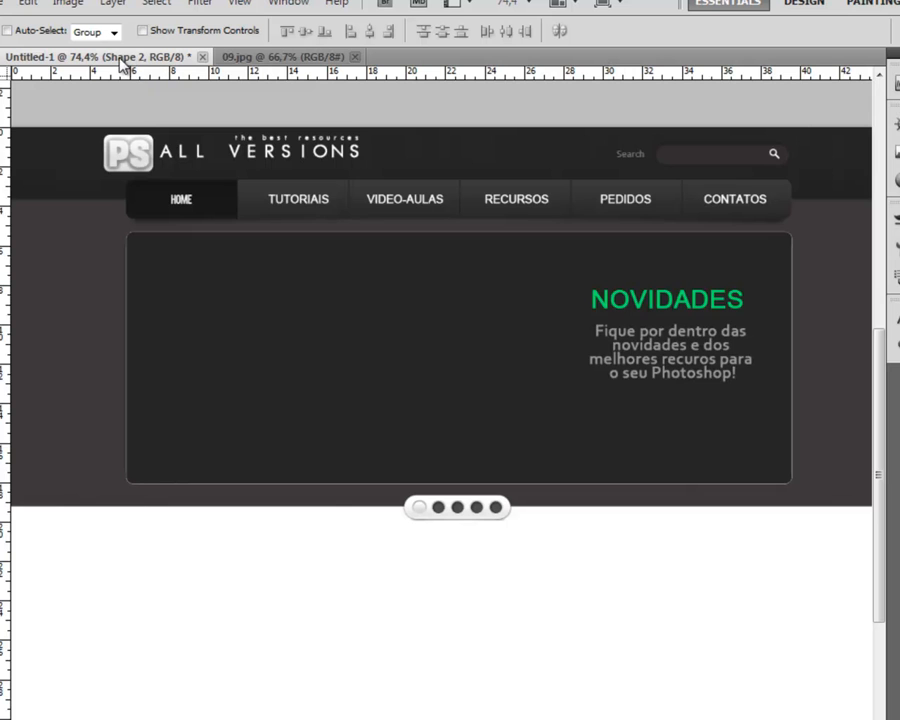
Detach Untitled-1 and 09.jpg from the tab group into two separate floating windows.
left_click_drag(119, 58, 129, 135)
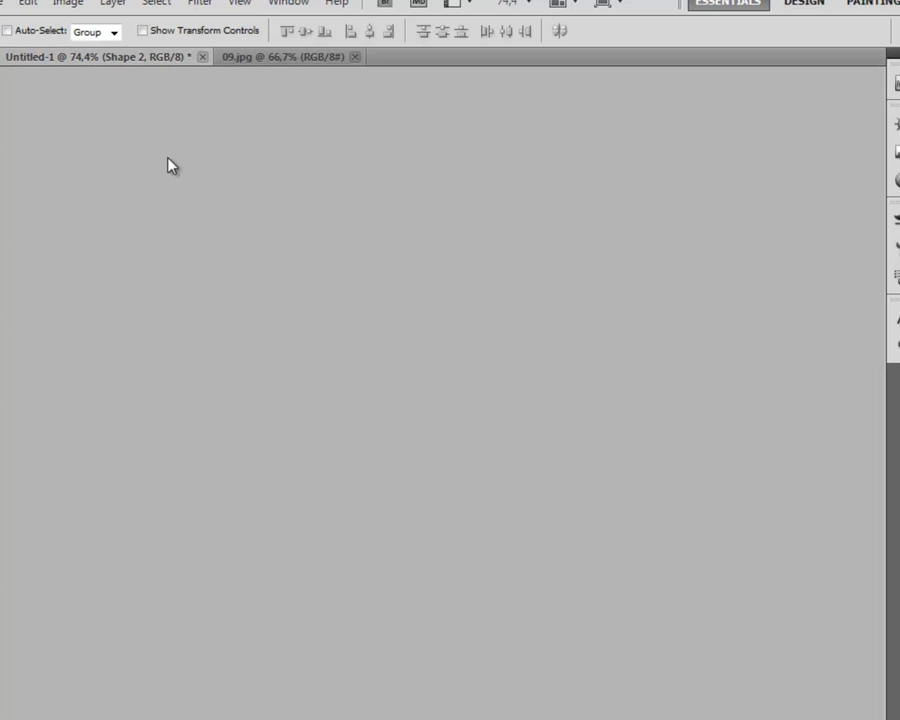
left_click_drag(217, 173, 214, 168)
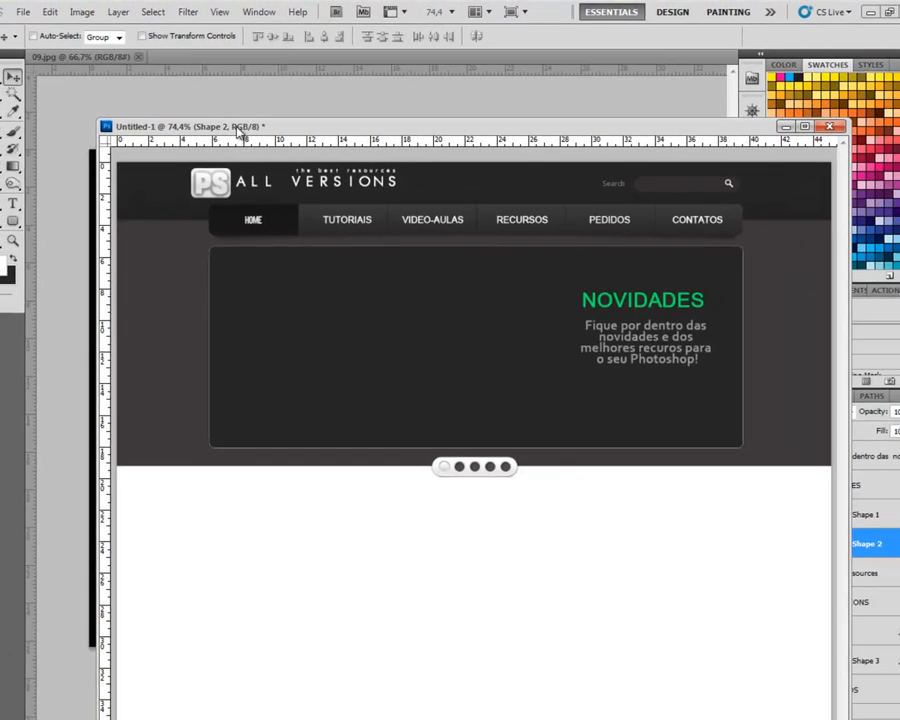
left_click_drag(176, 102, 173, 100)
left_click_drag(88, 58, 102, 105)
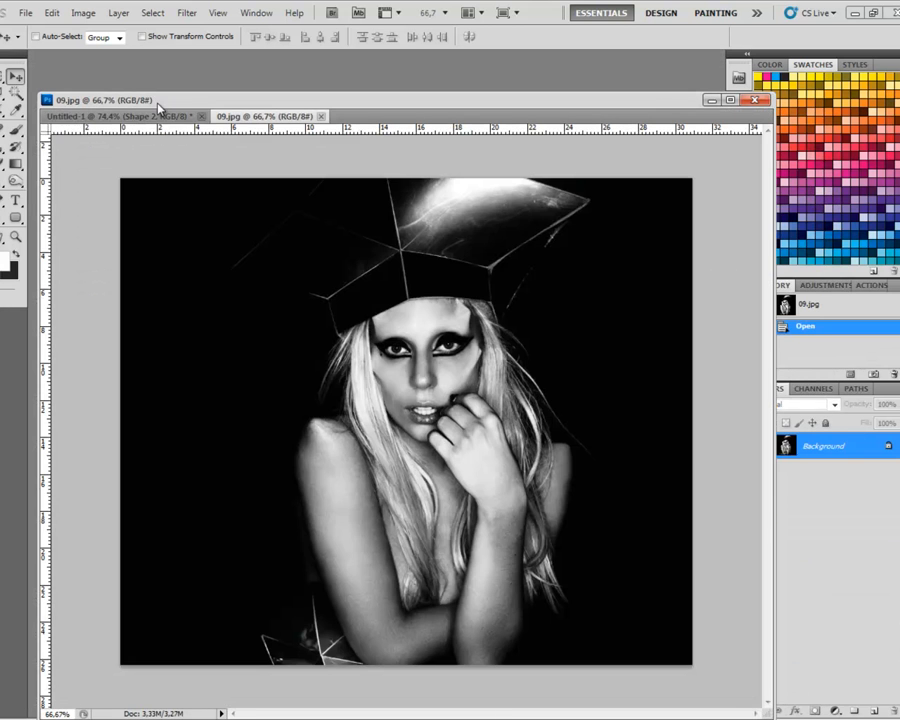
left_click_drag(244, 117, 342, 183)
left_click_drag(217, 102, 190, 52)
mouse_move(96, 54)
left_mouse_down()
mouse_move(137, 76)
mouse_move(133, 69)
mouse_move(132, 83)
mouse_move(91, 32)
left_mouse_up()
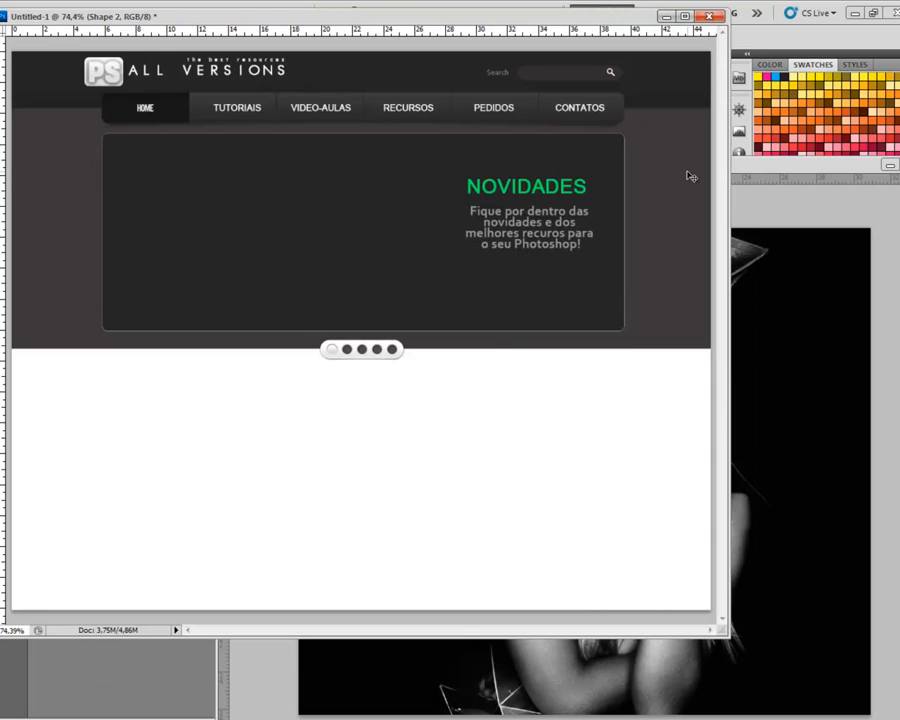
Offset the 09.jpg window so the layout stays visible, and copy its photo into Untitled-1 with the Move tool.
left_click(740, 181)
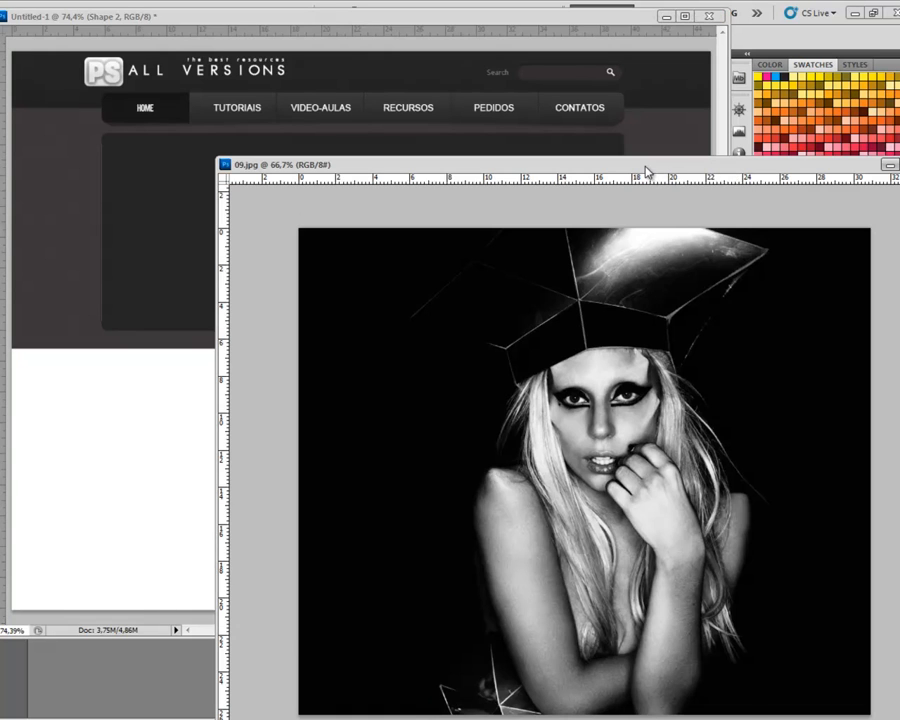
left_click_drag(648, 171, 556, 101)
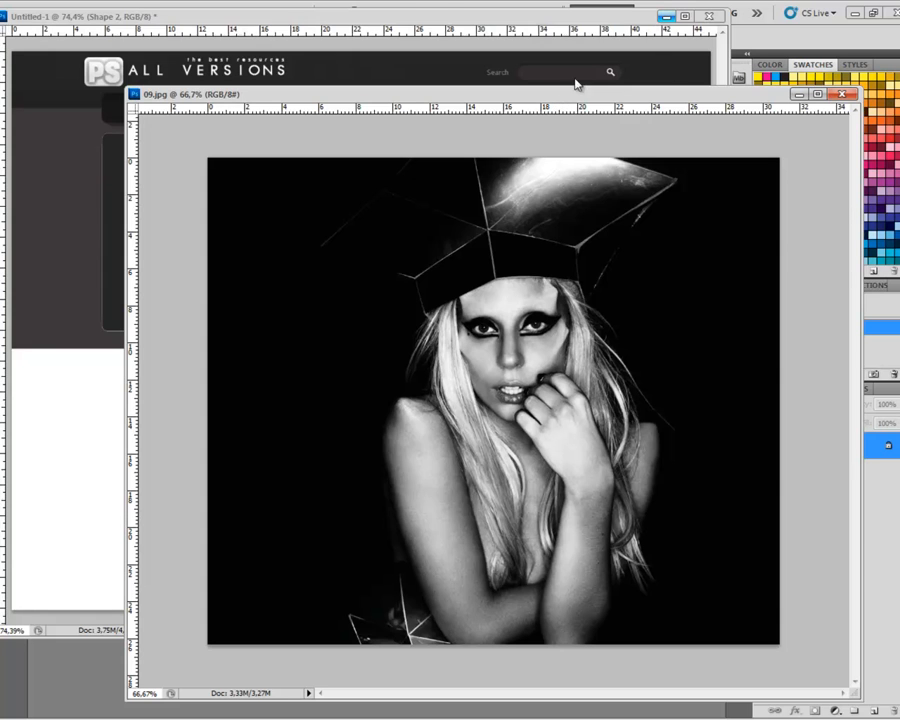
left_click_drag(231, 94, 187, 78)
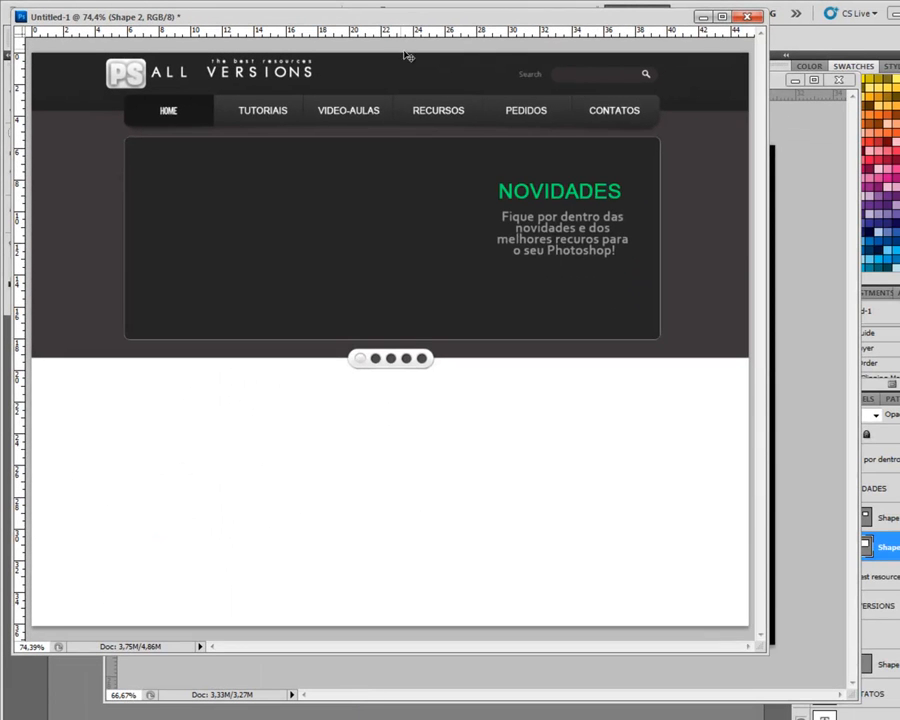
left_click(800, 262)
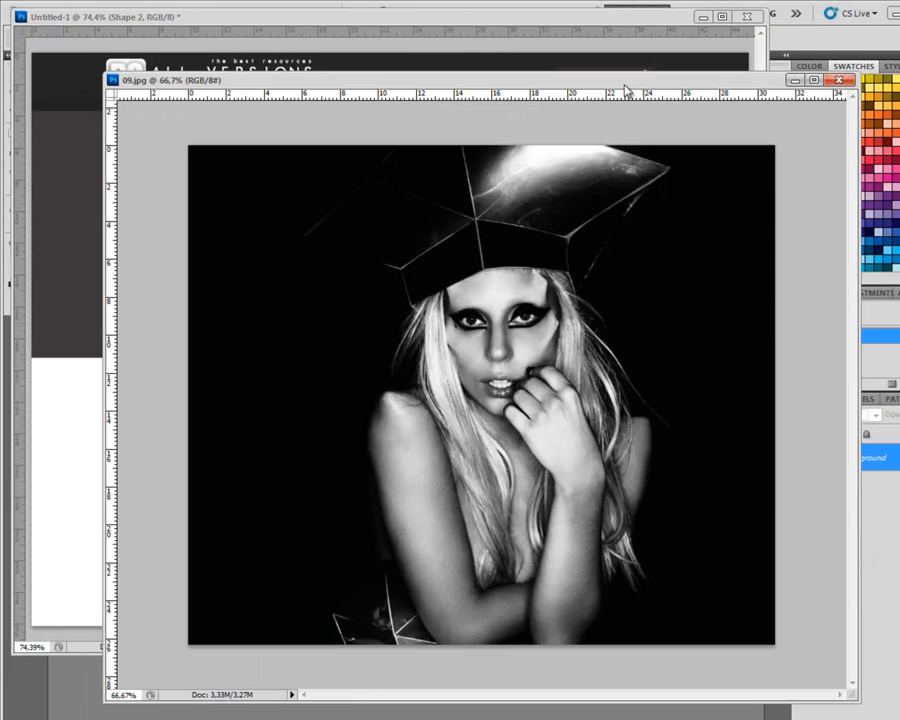
left_click_drag(710, 88, 824, 88)
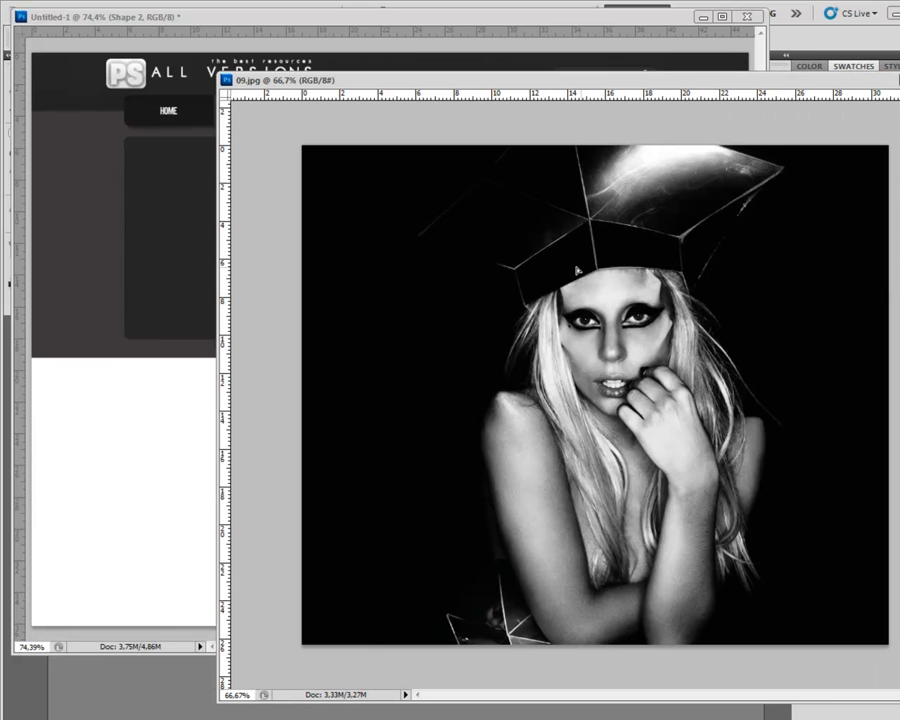
left_click_drag(574, 271, 146, 275)
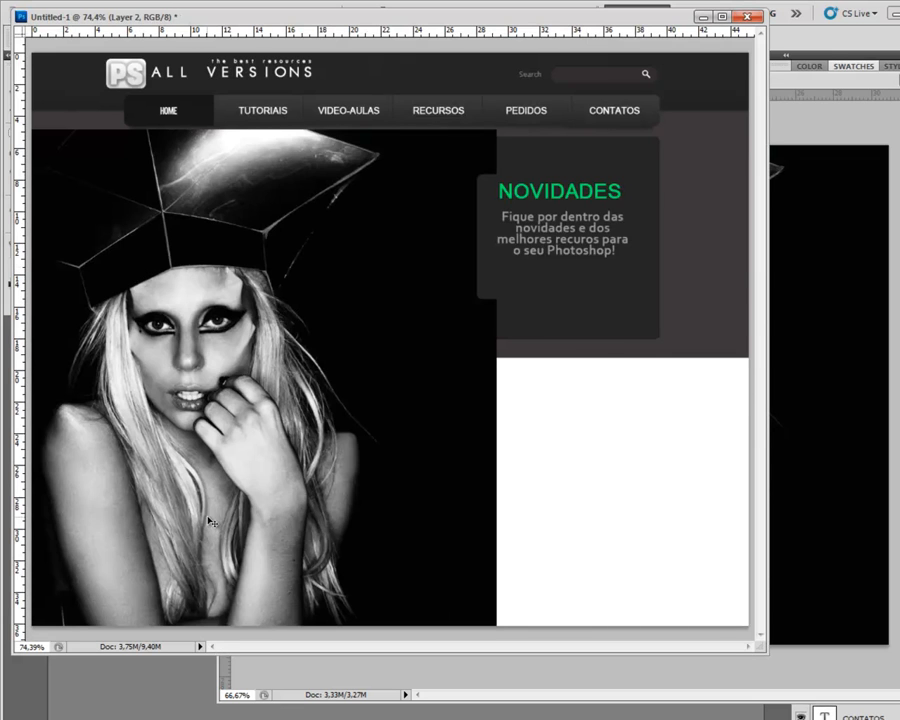
Close 09.jpg and dock the Untitled-1 window back into the workspace.
left_click(858, 247)
left_click(899, 80)
double_click(468, 20)
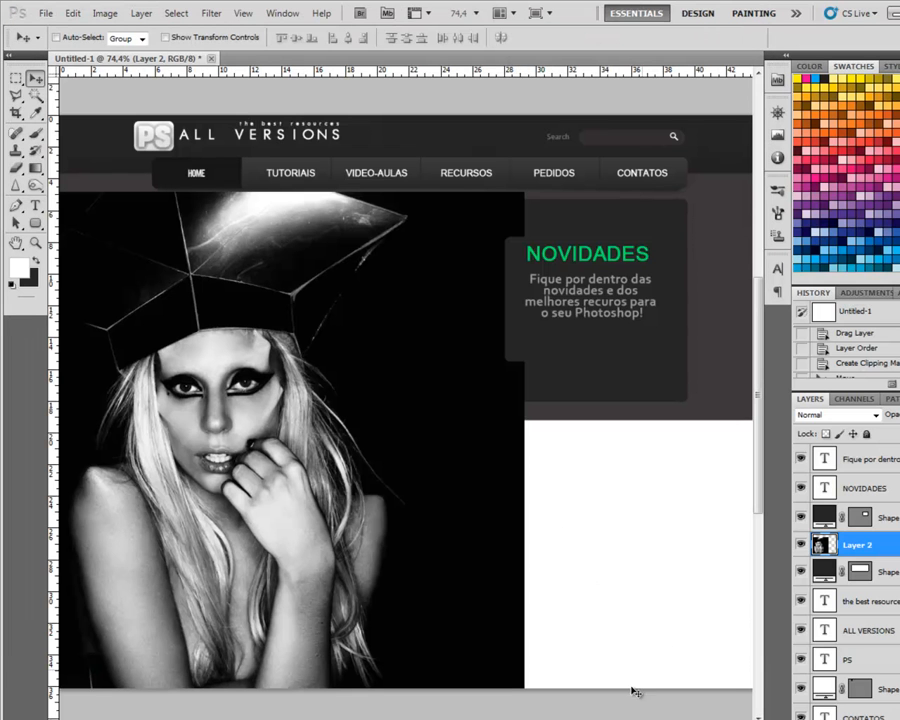
Reposition the pasted photo so it covers the banner area of the layout.
scroll(384, 392, "down", 2)
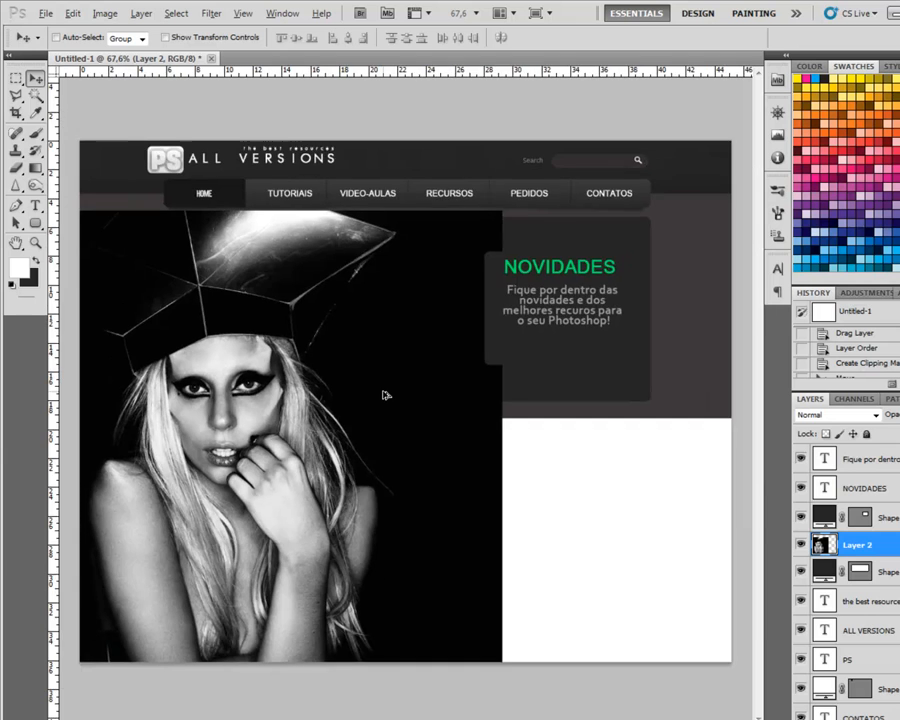
scroll(384, 395, "up", 1)
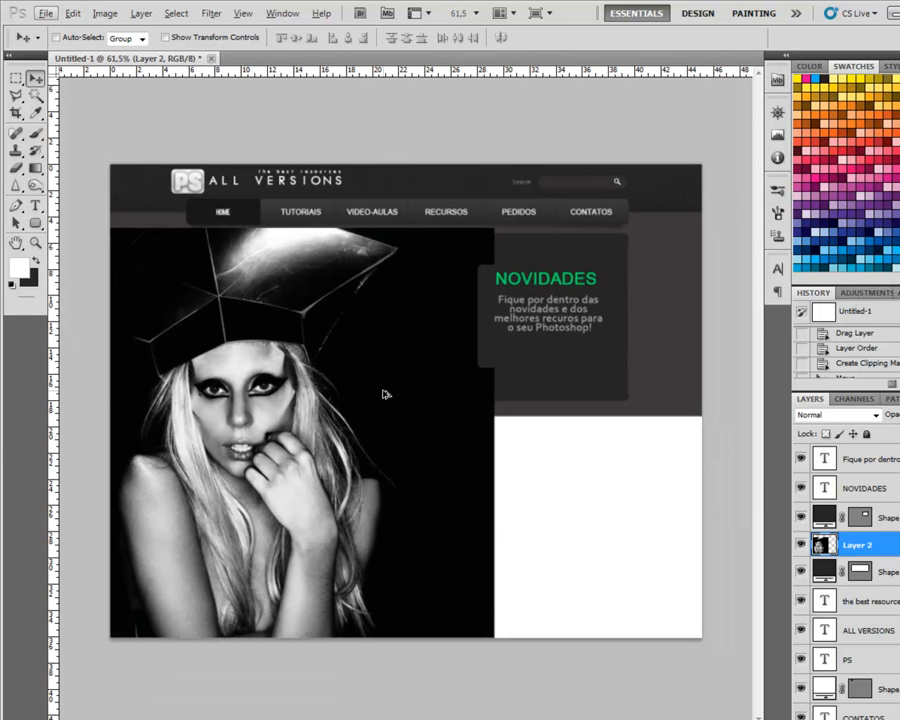
left_click_drag(403, 418, 313, 338)
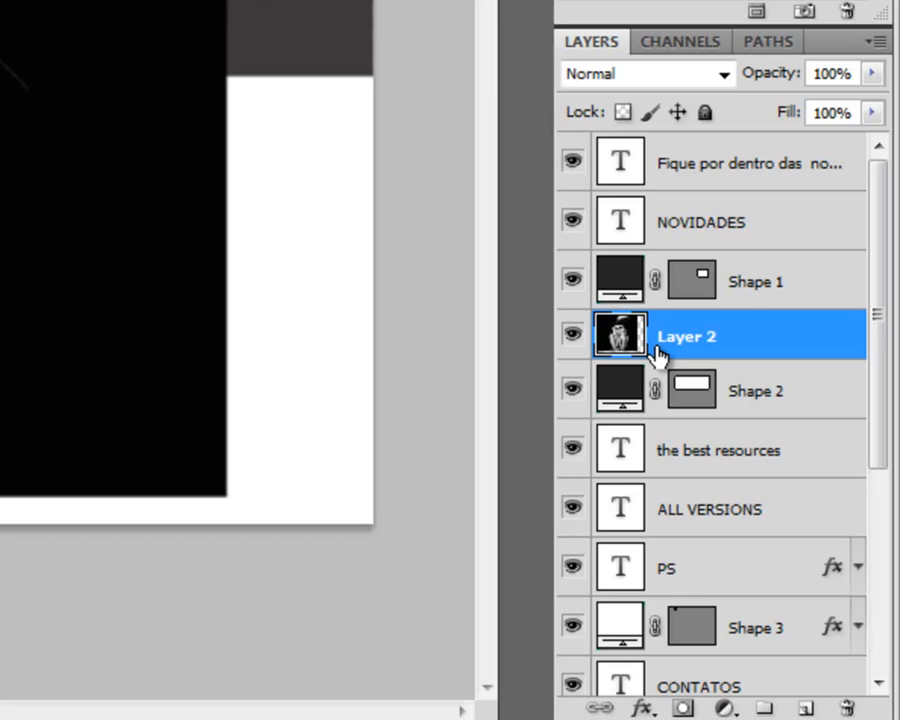
Move Layer 2 to the top of the layer stack and back to directly above Shape 2.
left_click(685, 400)
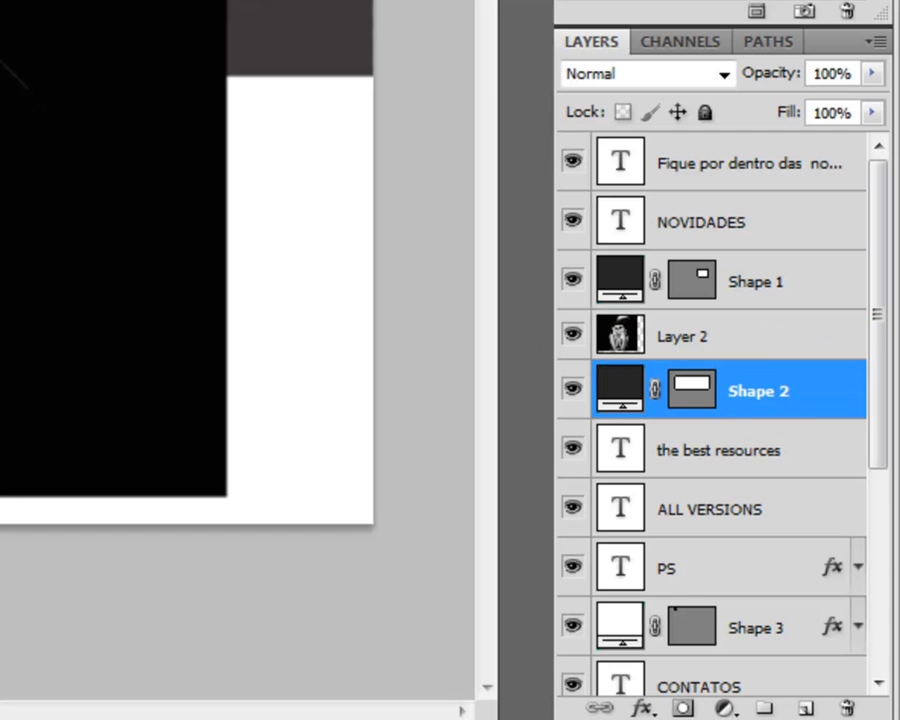
left_click(648, 335)
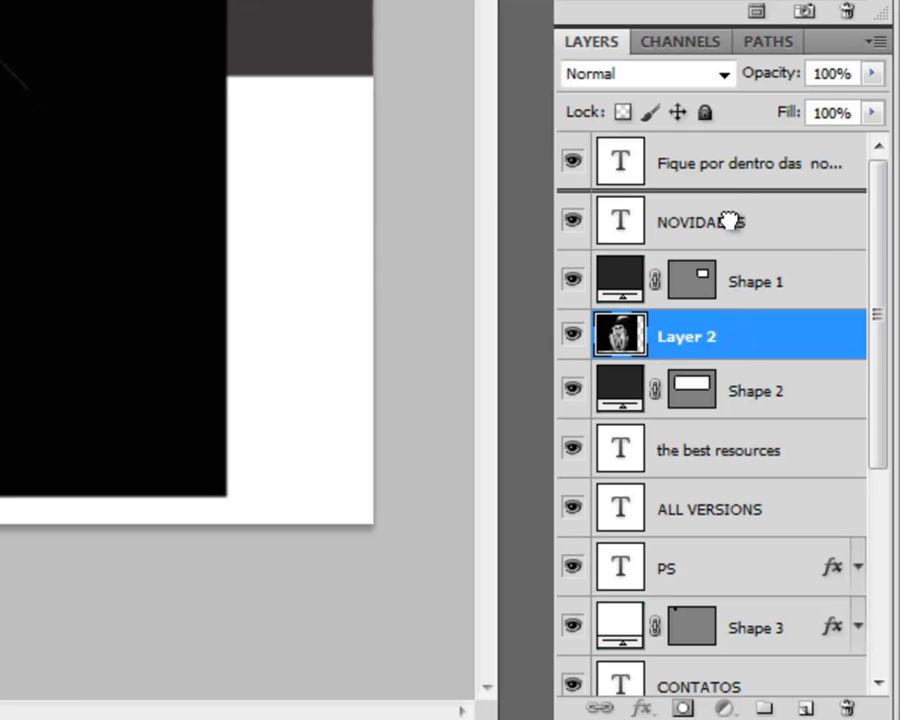
left_click_drag(739, 90, 739, 146)
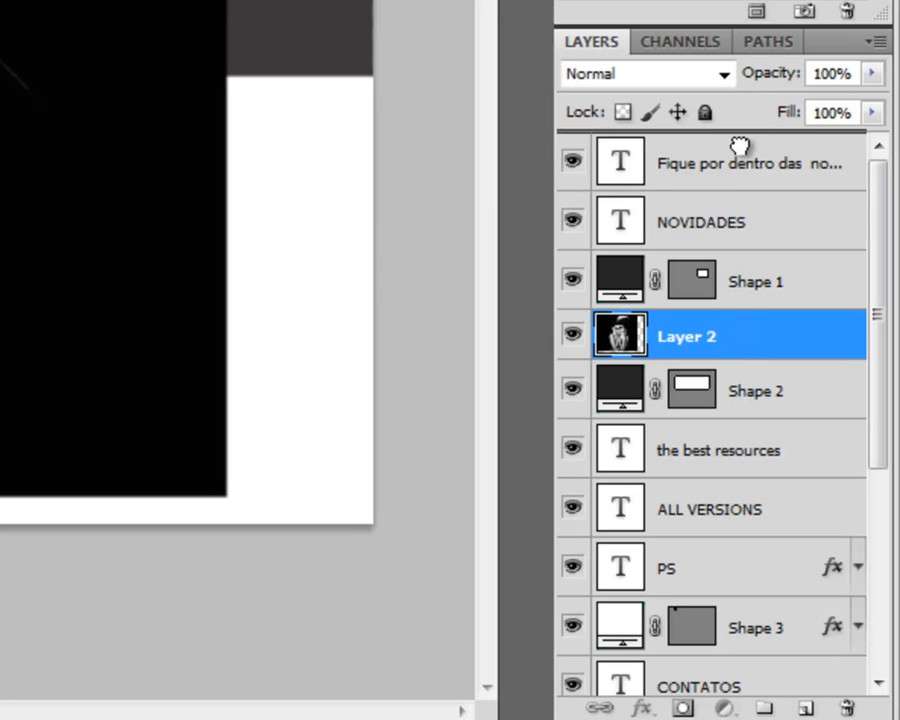
left_click_drag(739, 146, 739, 147)
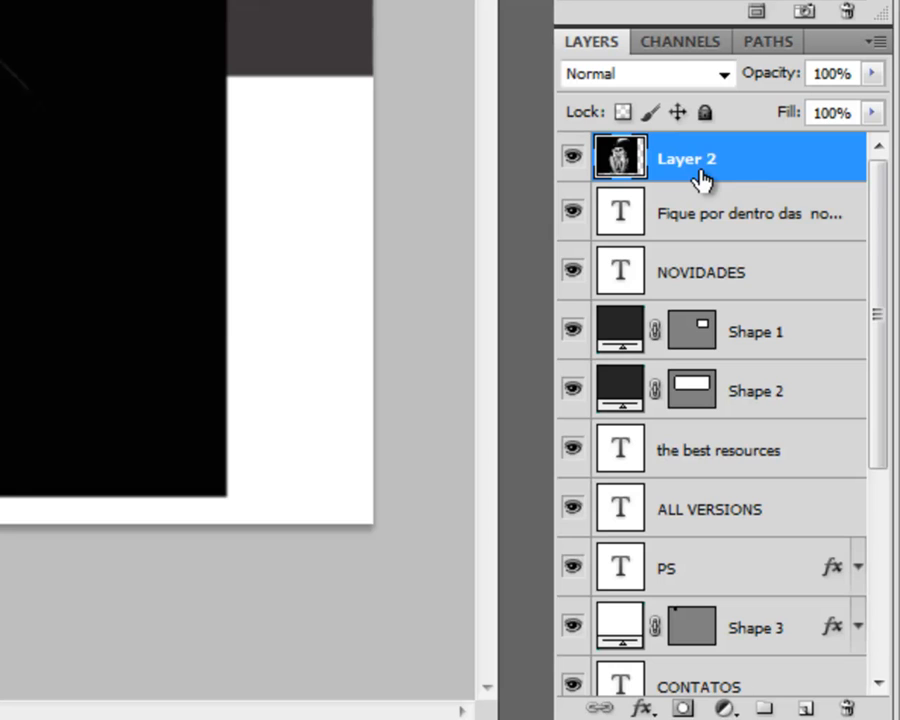
left_click_drag(712, 163, 716, 362)
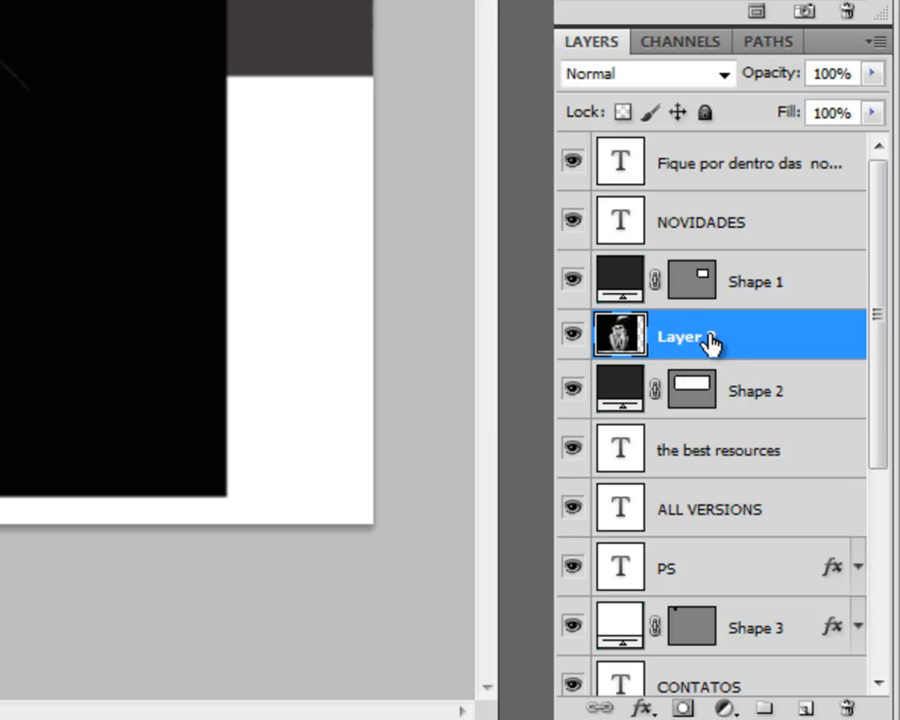
Shift the photo over the banner and clip Layer 2 to Shape 2 with a clipping mask.
left_click_drag(5, 304, 103, 280)
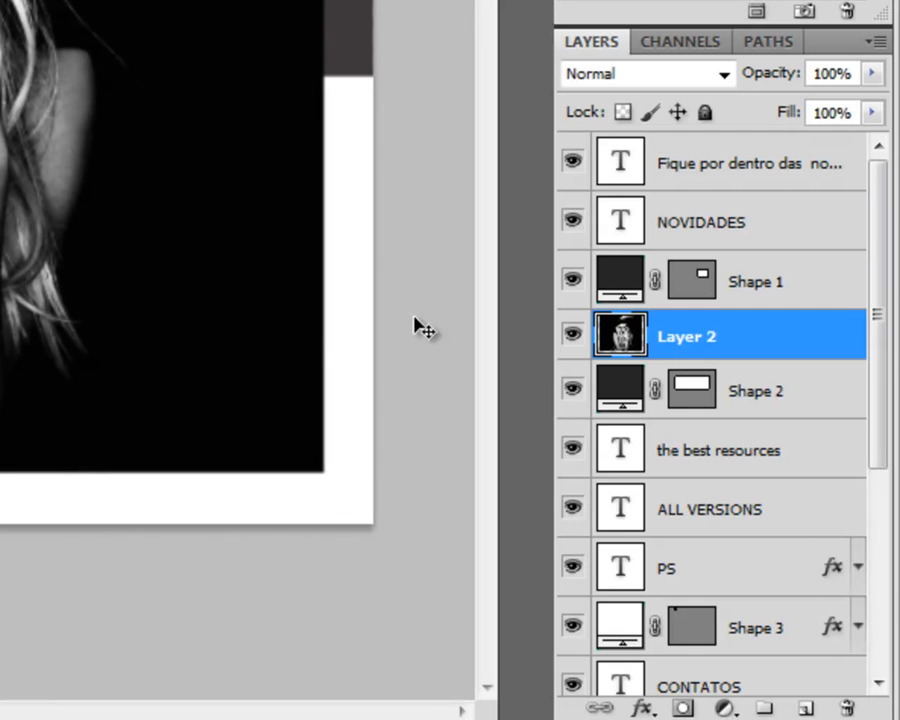
right_click(789, 343)
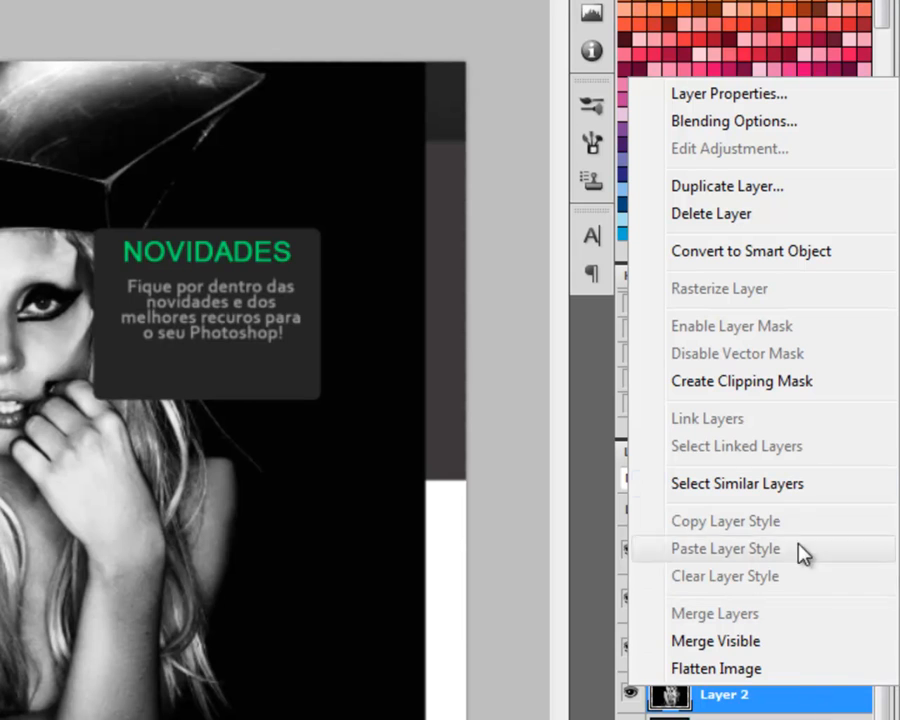
left_click(747, 385)
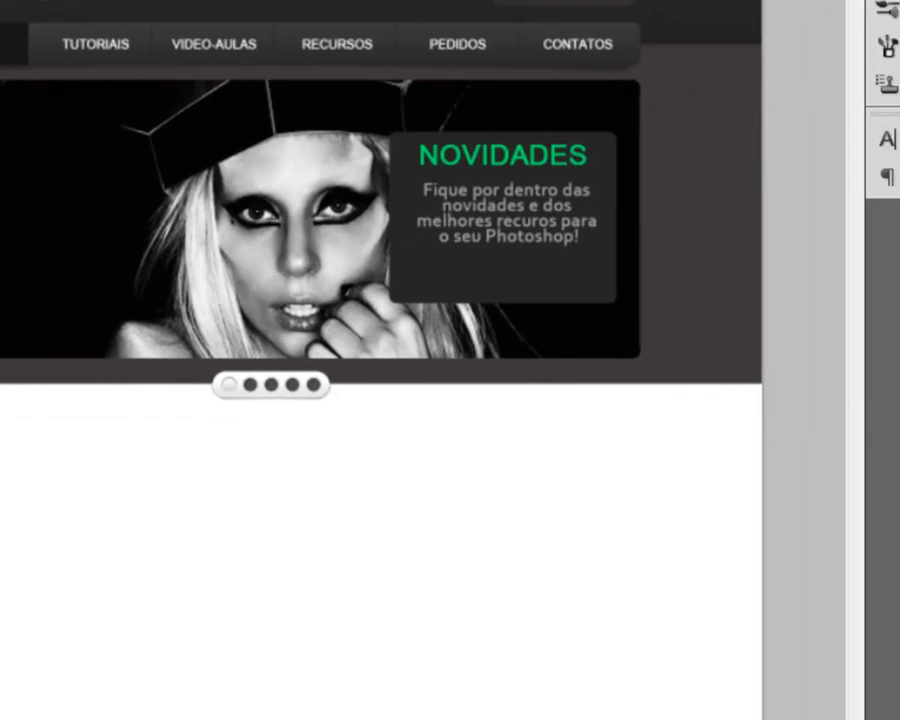
Step back to the history state before the clipping mask and restore the mask.
left_click(726, 98)
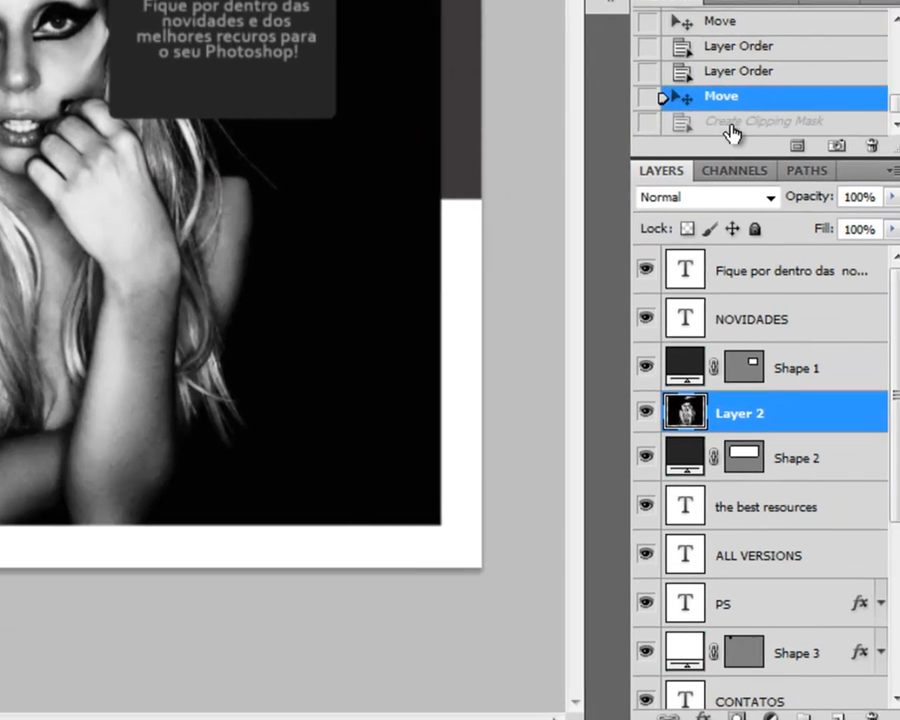
left_click(733, 124)
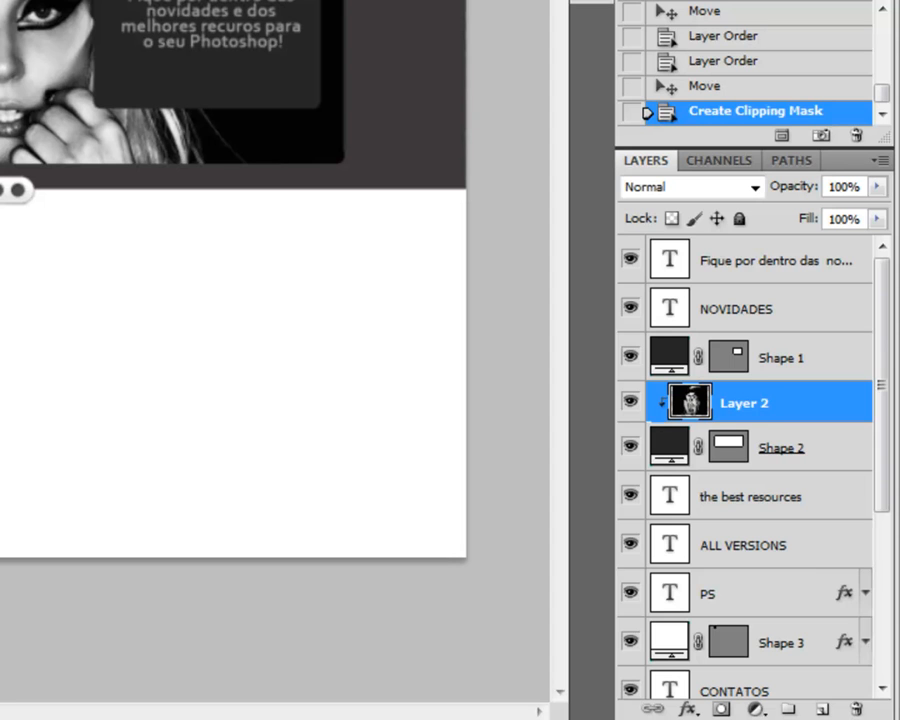
Return to the history state before the clipping mask and clip Layer 2 to Shape 2 again with the photo moved below the banner.
left_click(722, 89)
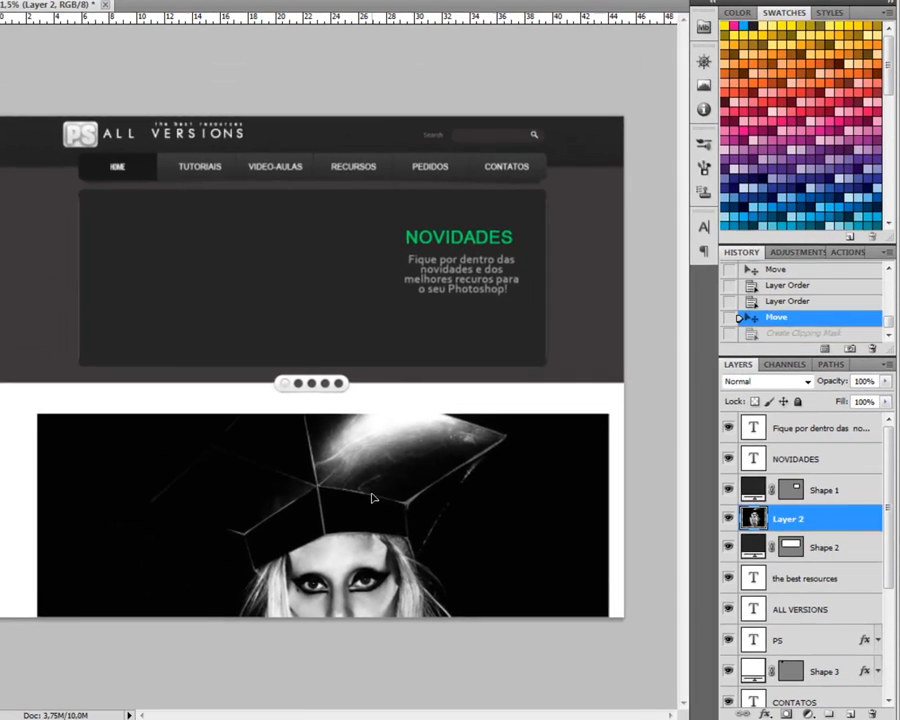
left_click_drag(372, 498, 373, 498)
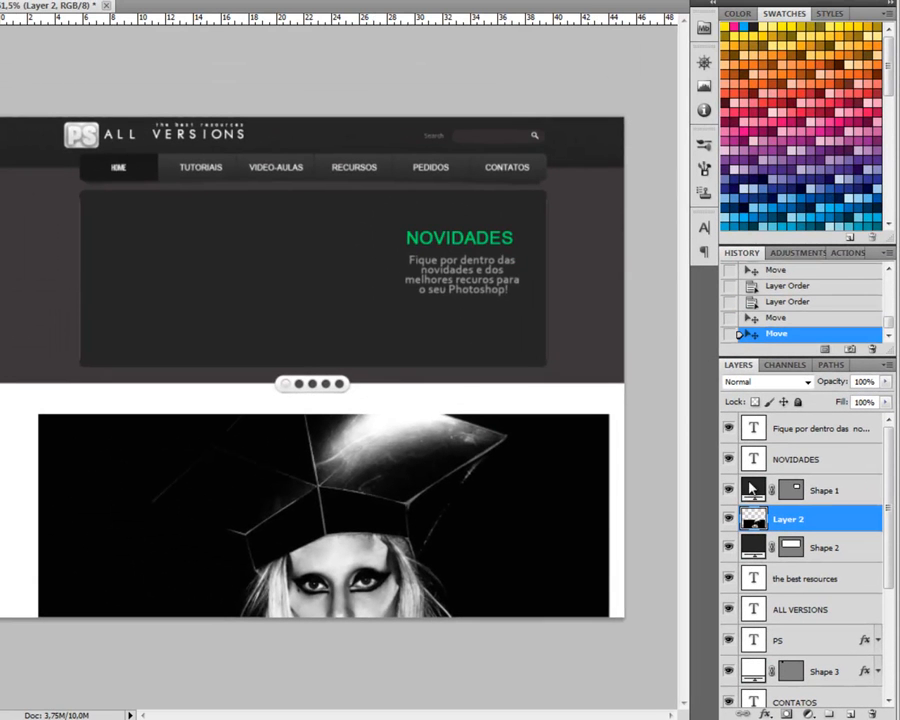
right_click(858, 516)
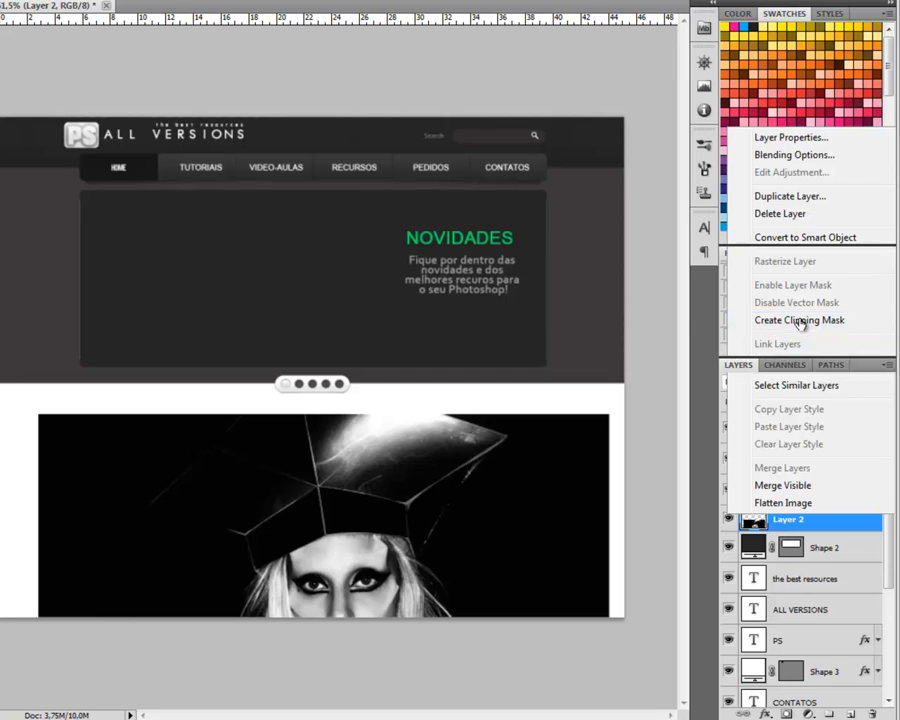
left_click(800, 320)
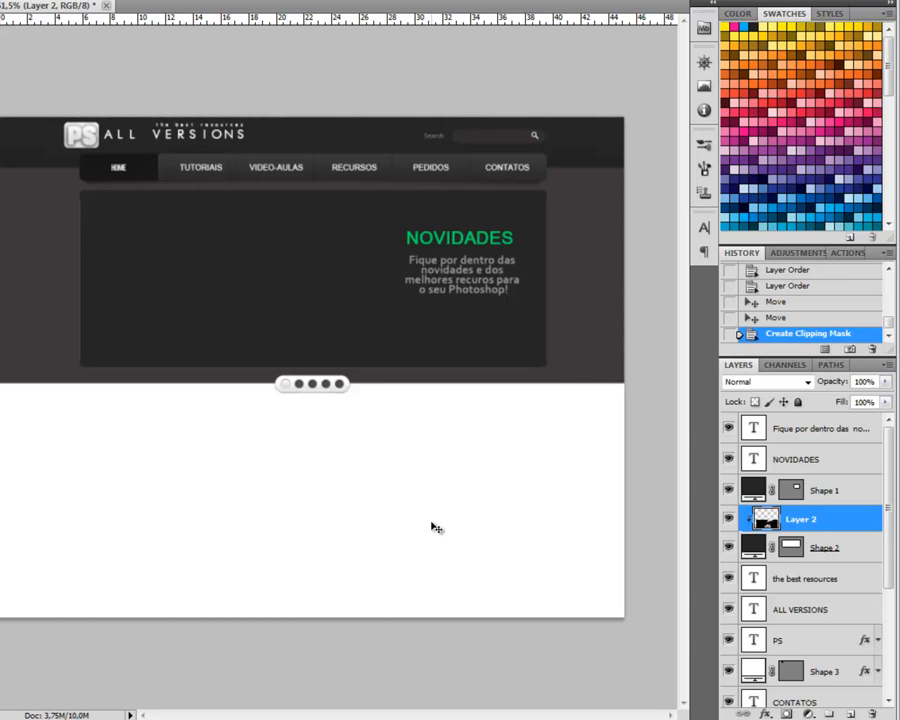
Move the clipped photo up with Free Transform and shift it slightly so the face fills the banner beside the NOVIDADES box.
key("ctrl+t")
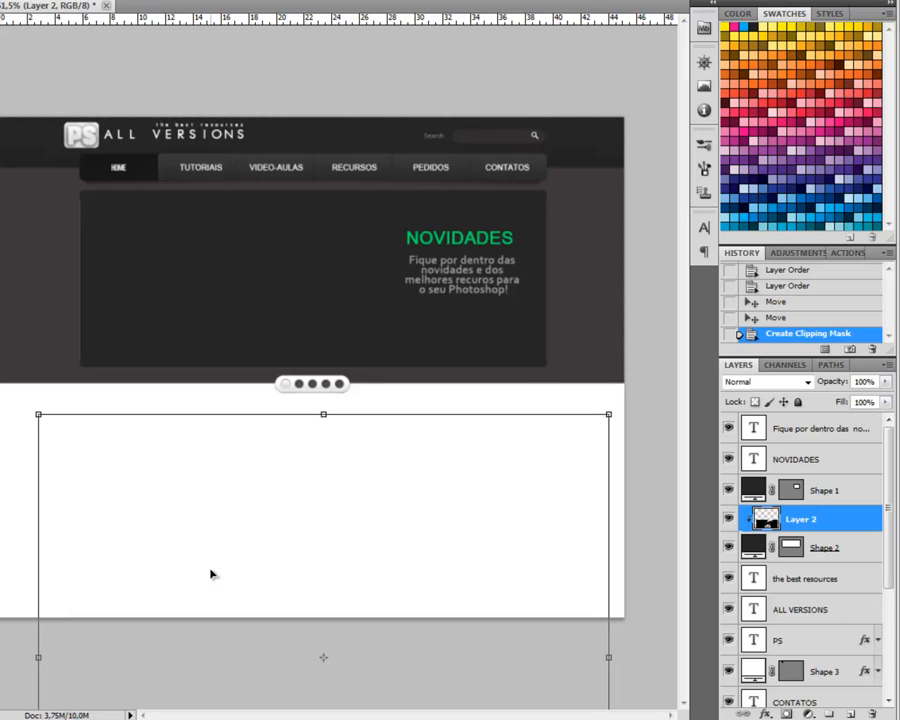
left_click_drag(211, 573, 173, 261)
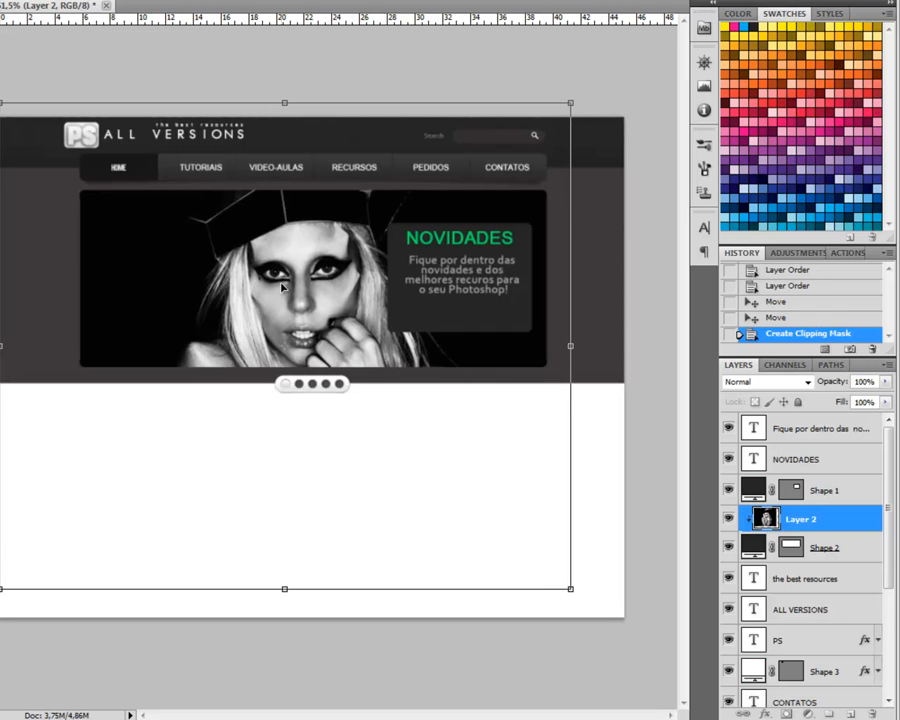
key("Return")
left_click_drag(211, 285, 313, 288)
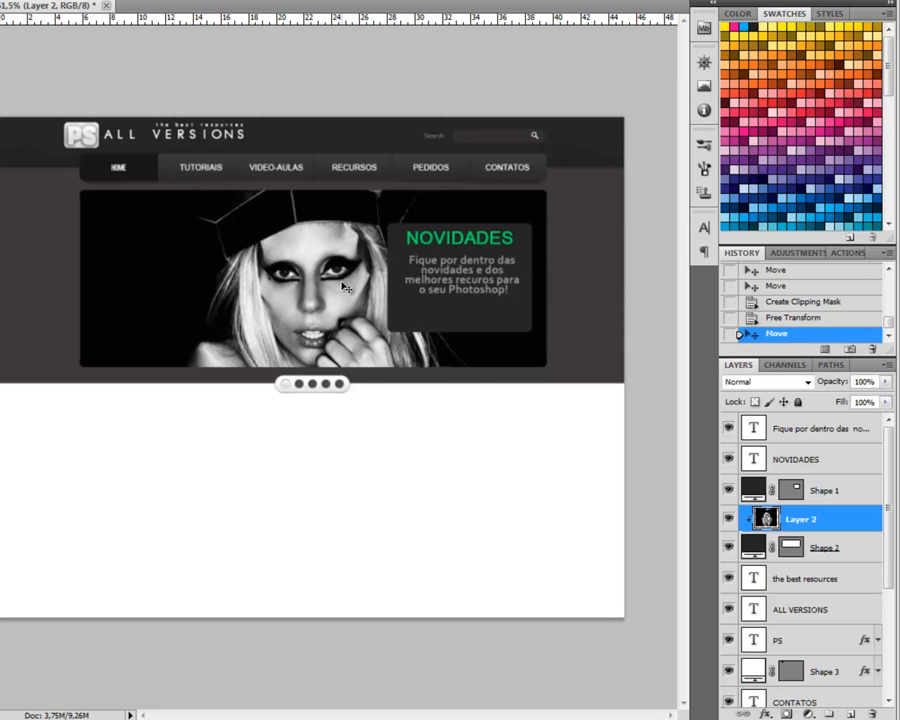
Try rotating the photo 90° clockwise with Free Transform and undo the rotation.
key("ctrl+t")
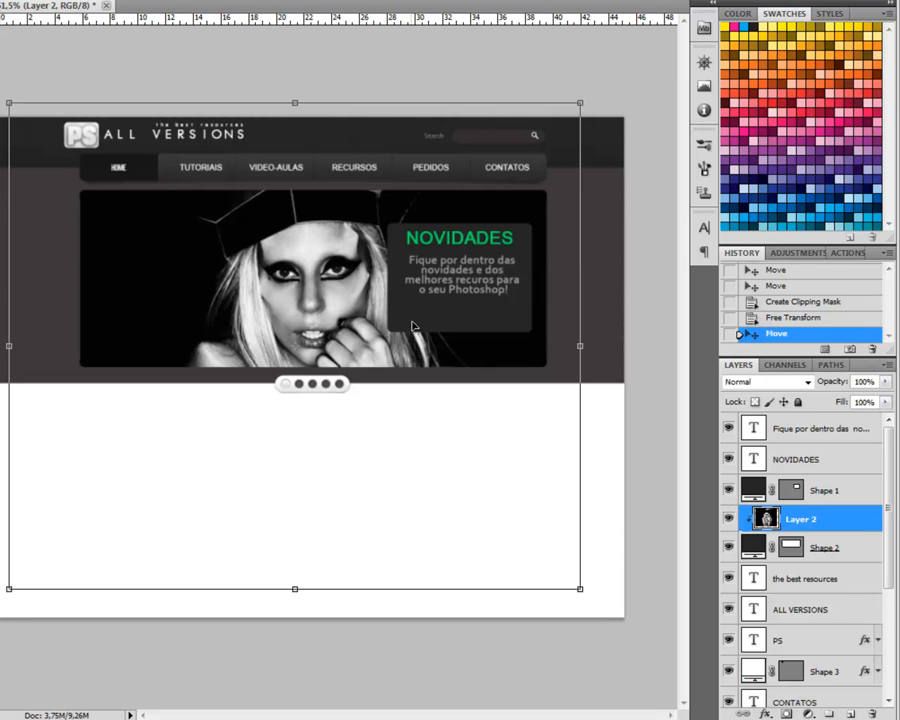
left_click_drag(617, 347, 330, 595)
key("ctrl+z")
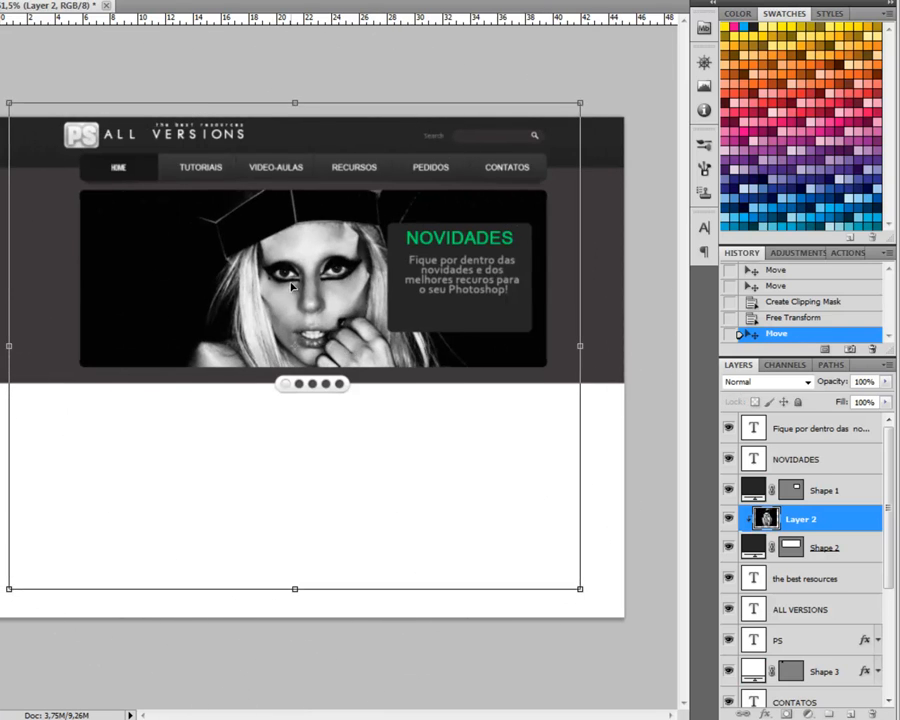
right_click(291, 284)
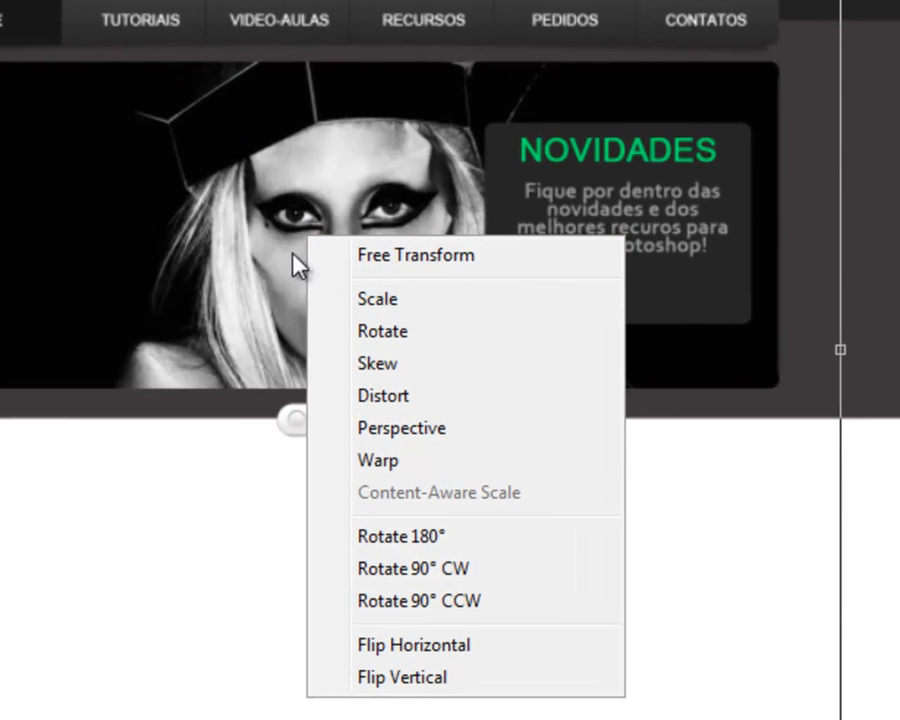
left_click(490, 566)
left_click_drag(311, 297, 337, 261)
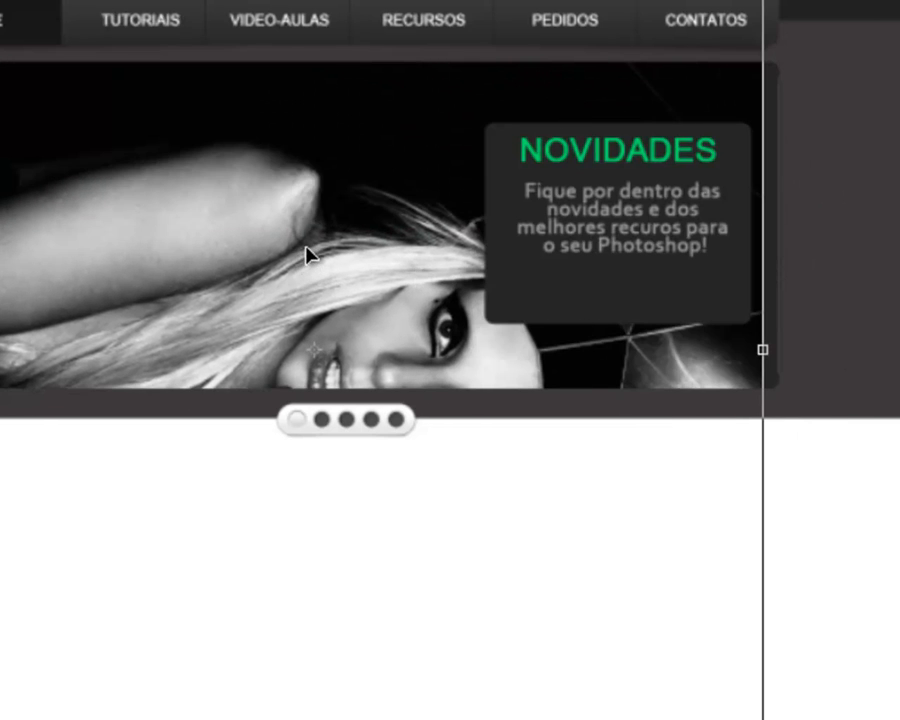
key("Escape")
right_click(306, 249)
left_click(261, 238)
key("ctrl+t")
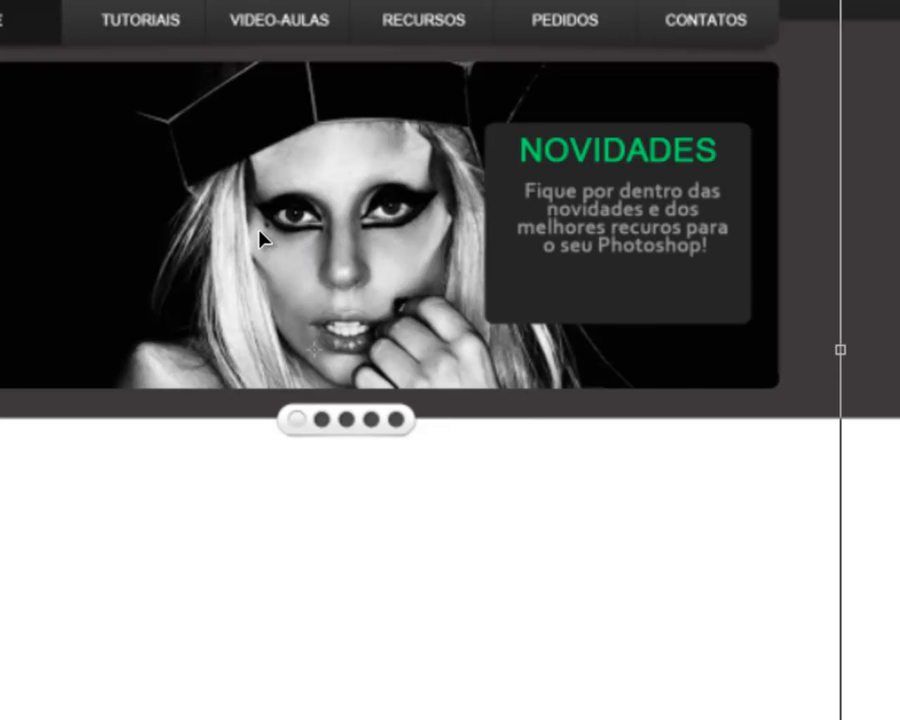
Try flipping the photo horizontally and vertically, undo each flip and leave the transform.
right_click(370, 293)
left_click(505, 705)
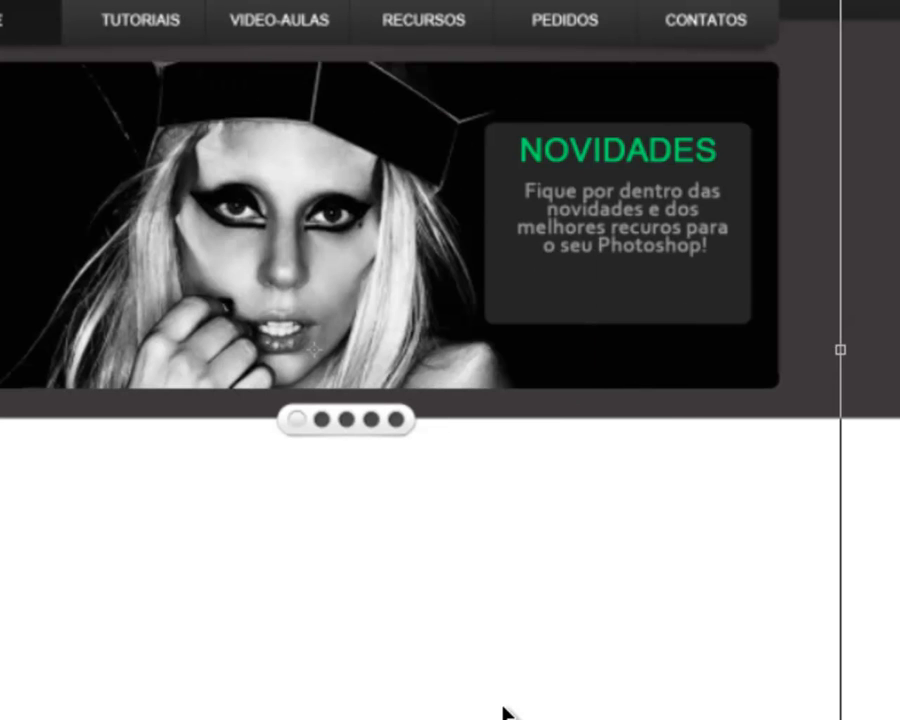
key("ctrl+z")
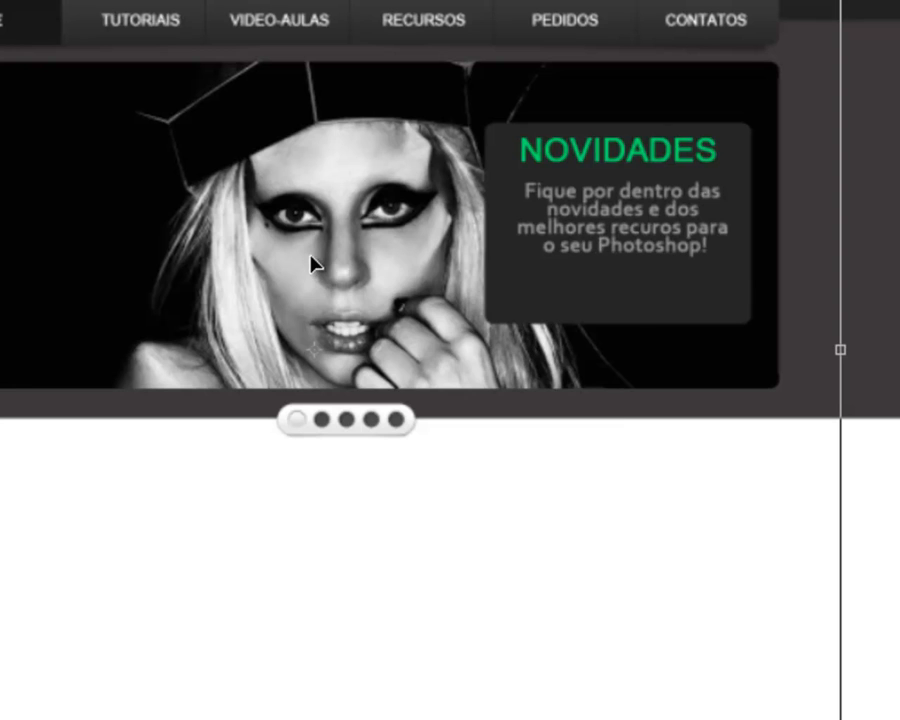
right_click(312, 262)
left_click(367, 679)
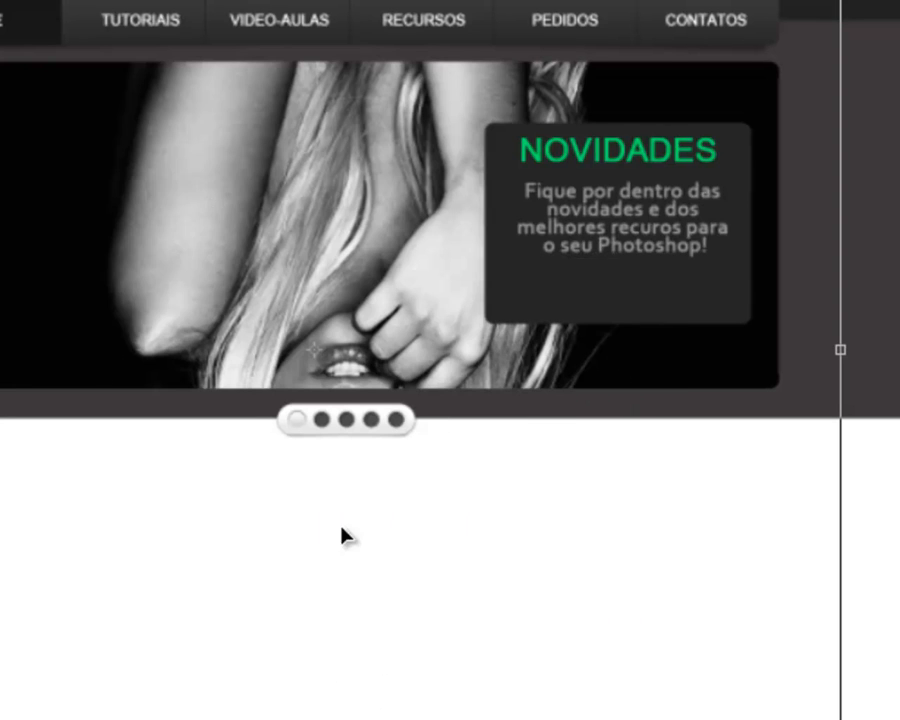
key("ctrl+z")
key("Return")
left_click_drag(336, 270, 422, 252)
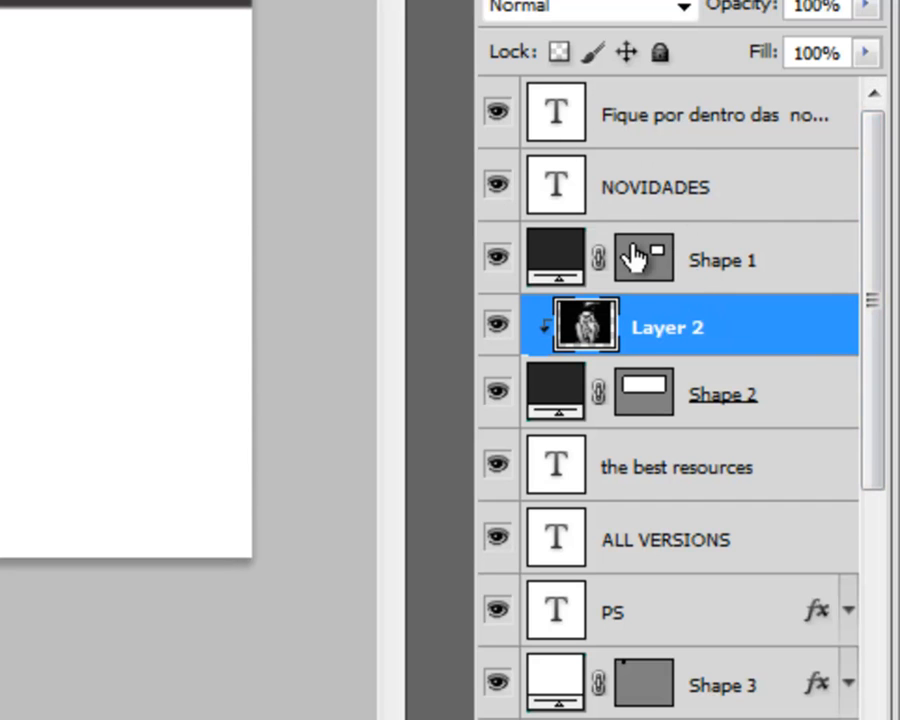
Release the clipping mask on Layer 2 and clip the layer to Shape 2 again.
left_click(829, 390)
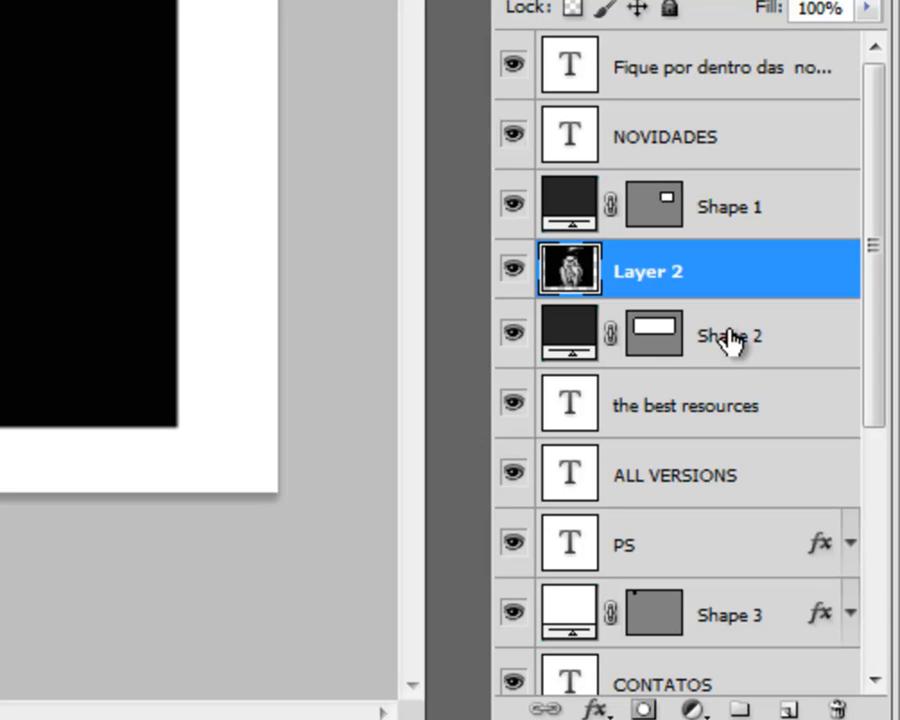
left_click_drag(735, 340, 748, 307)
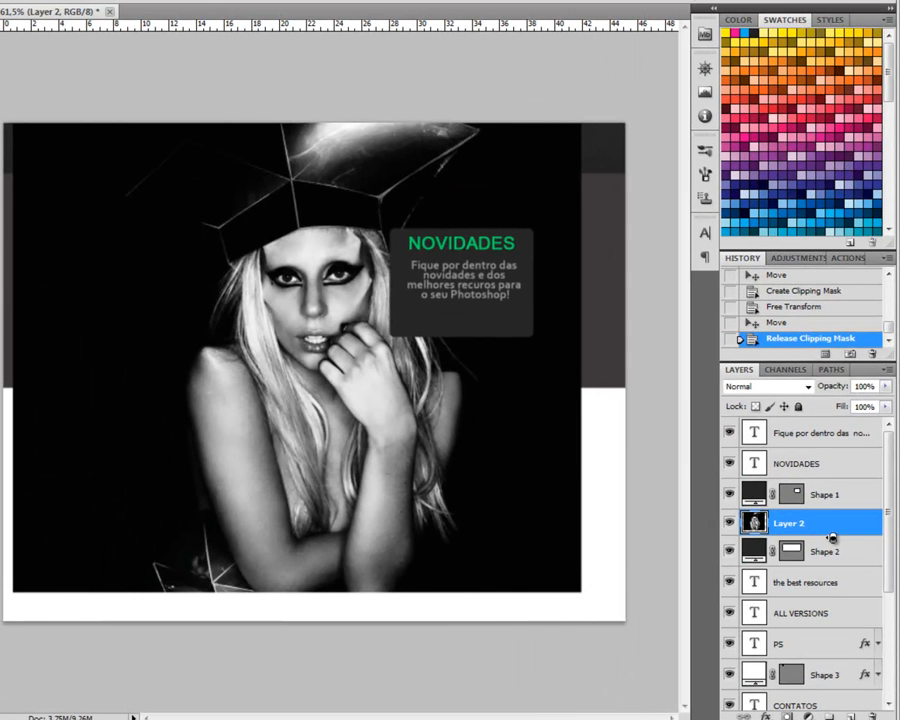
left_click(832, 538, "alt")
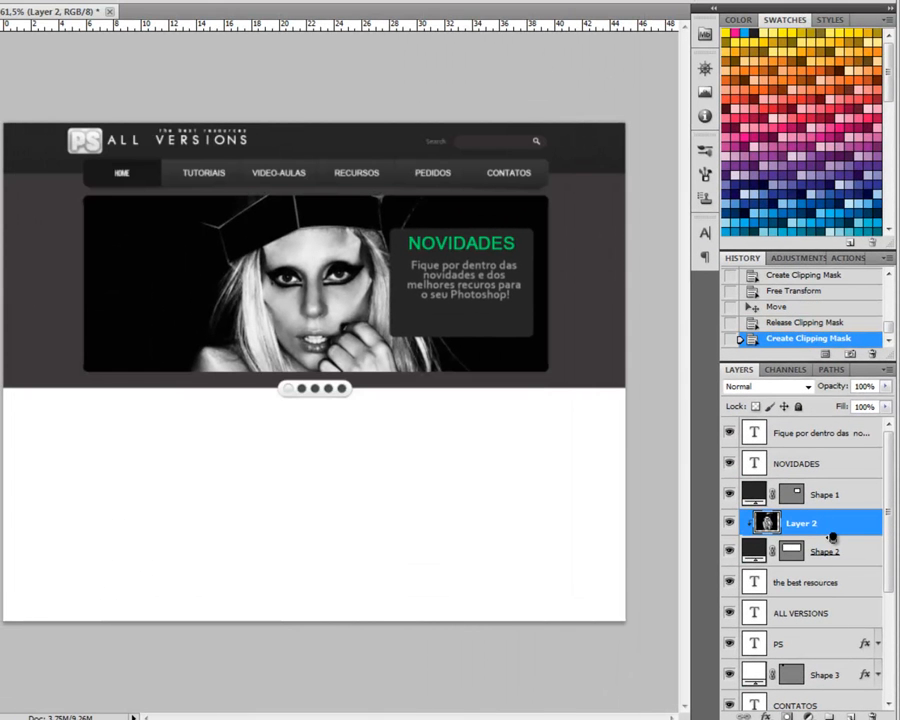